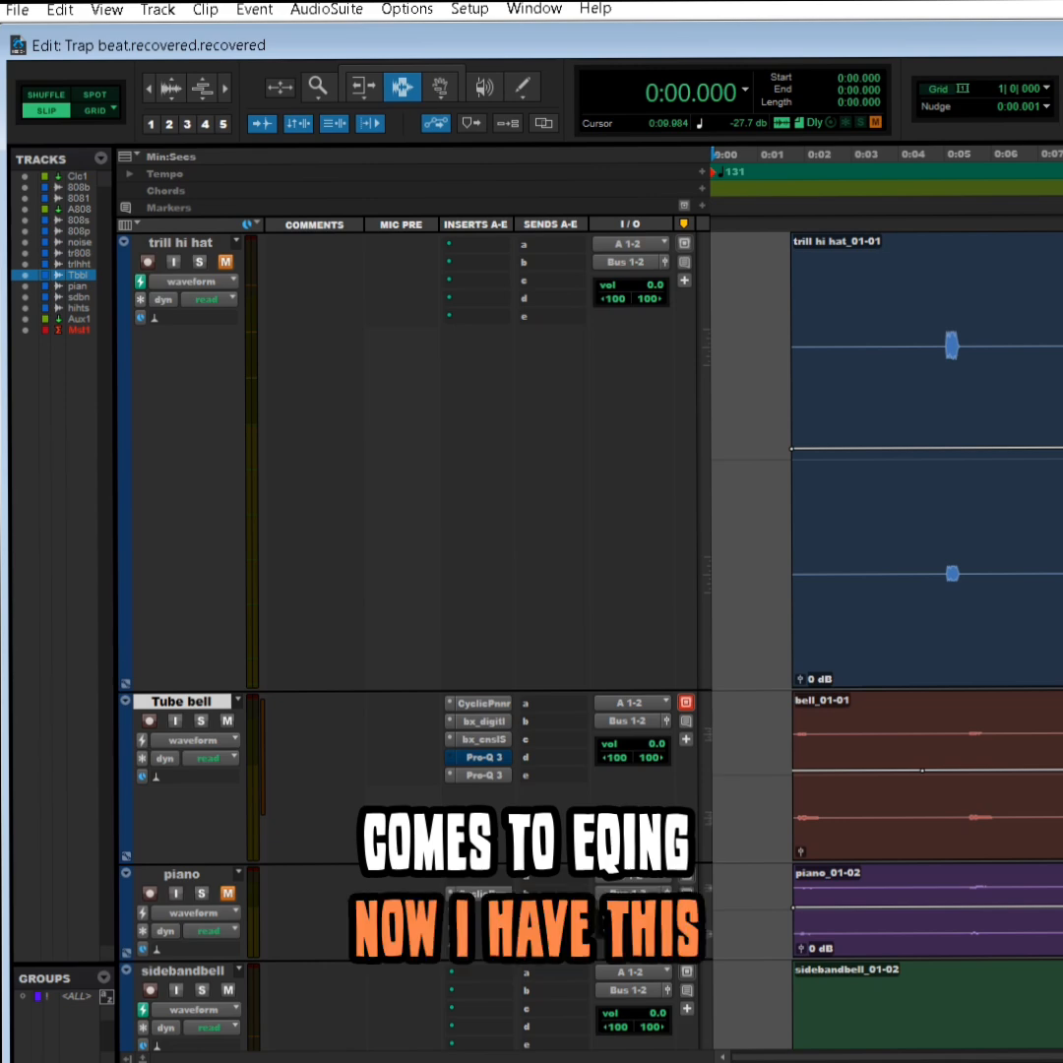
# Play the mix from the start, and replay it from 0:01.600 to hear how the Tube bell sits with the other tracks.
pyautogui.press('space')
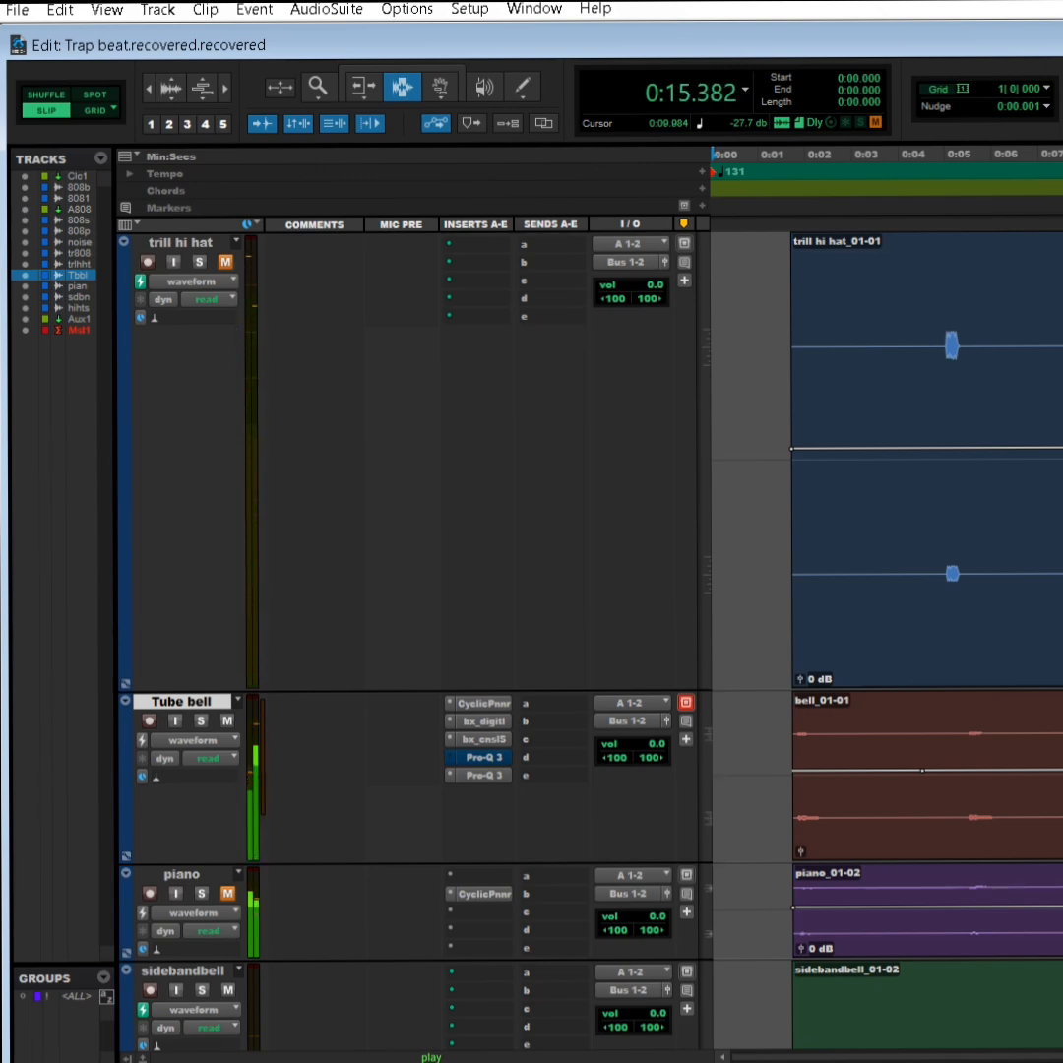
pyautogui.press('space')
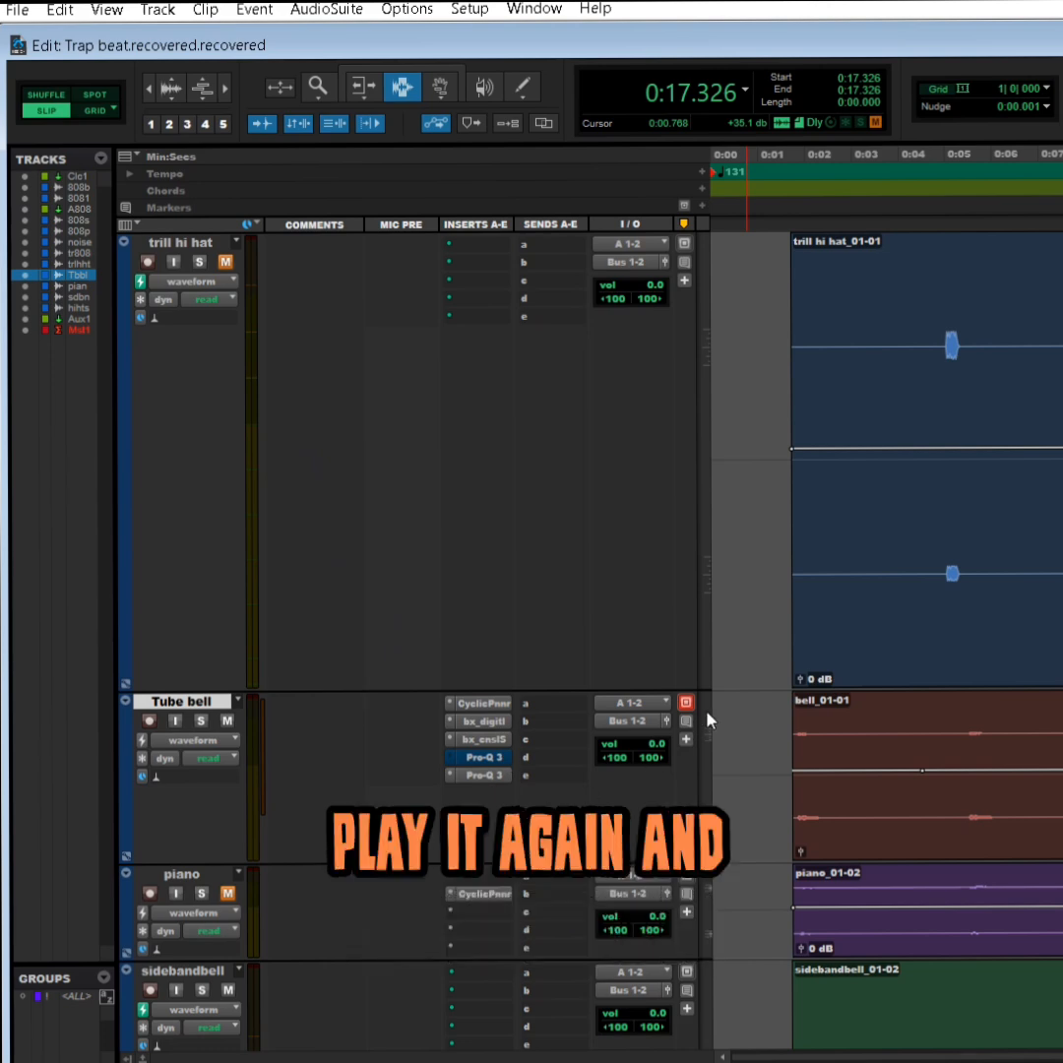
pyautogui.click(788, 740)
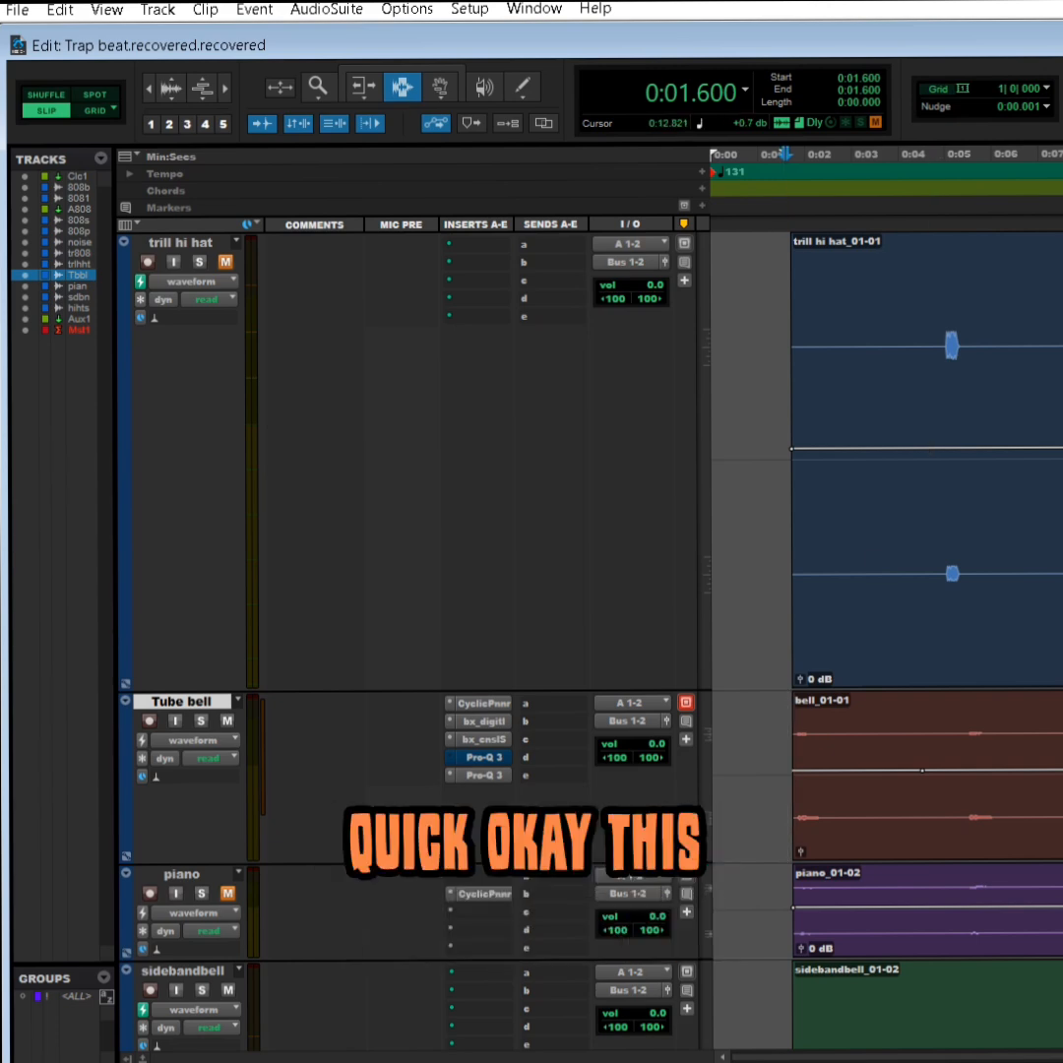
pyautogui.press('space')
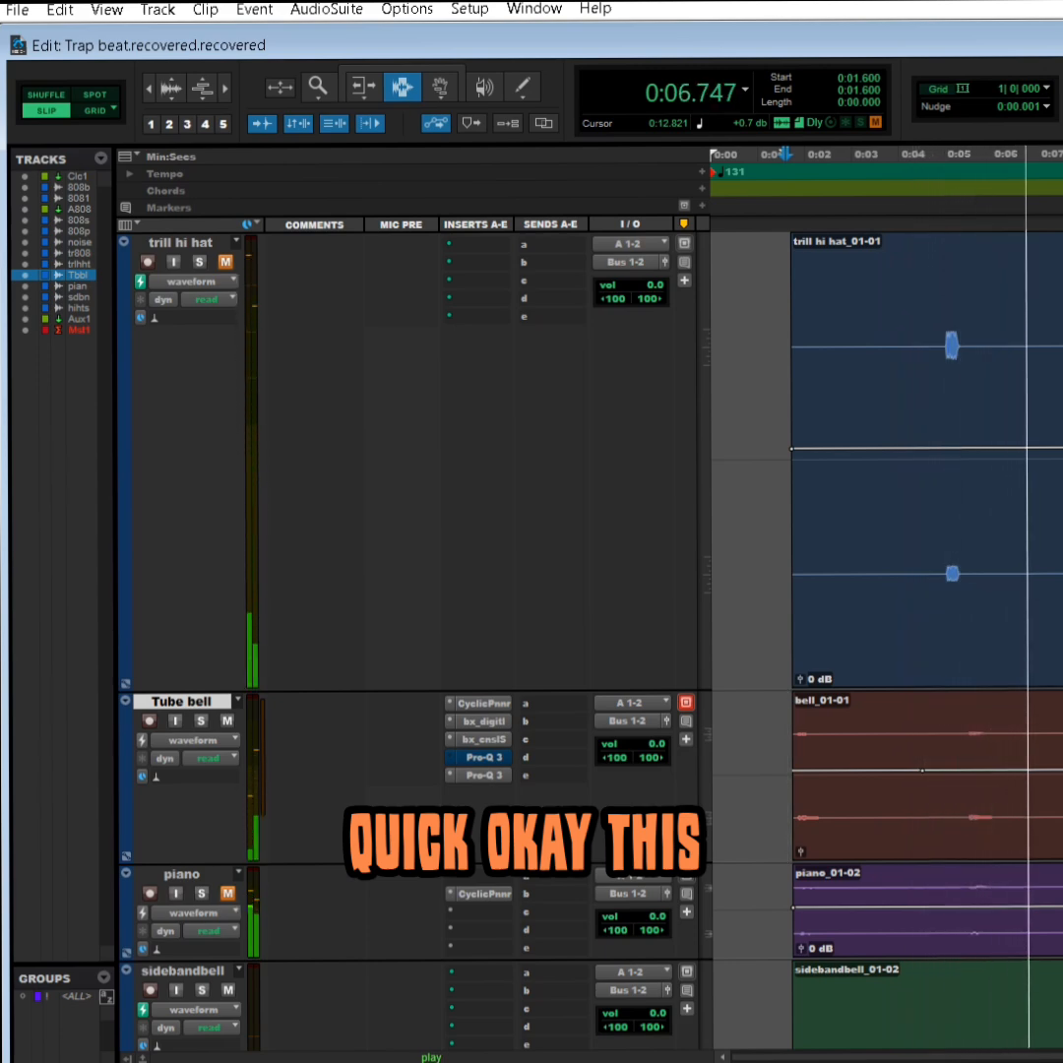
pyautogui.press('space')
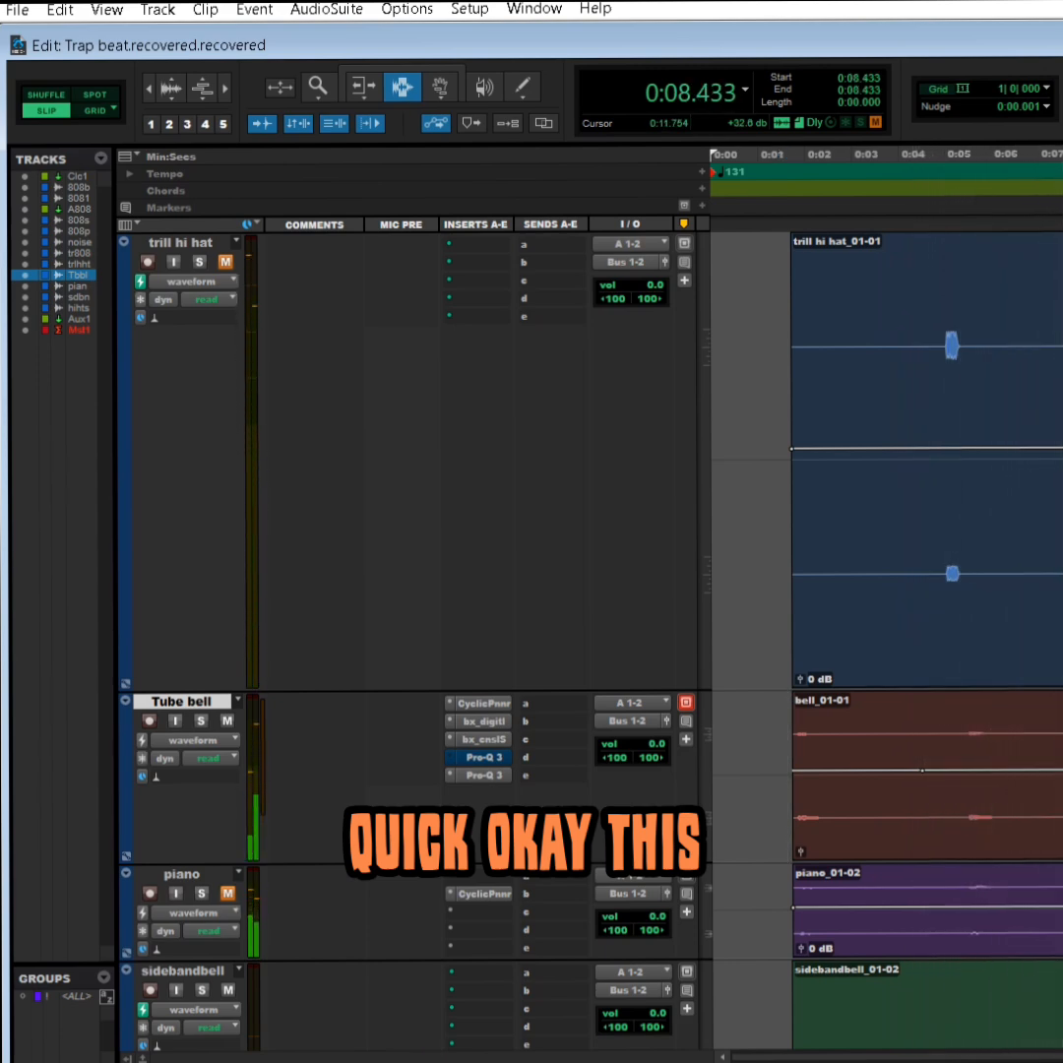
# Loop the bell clip from 0:07.573 to 0:08.405 on the Tube bell track to hear the clashing note.
pyautogui.moveTo(1059, 345); pyautogui.dragTo(1062, 345)
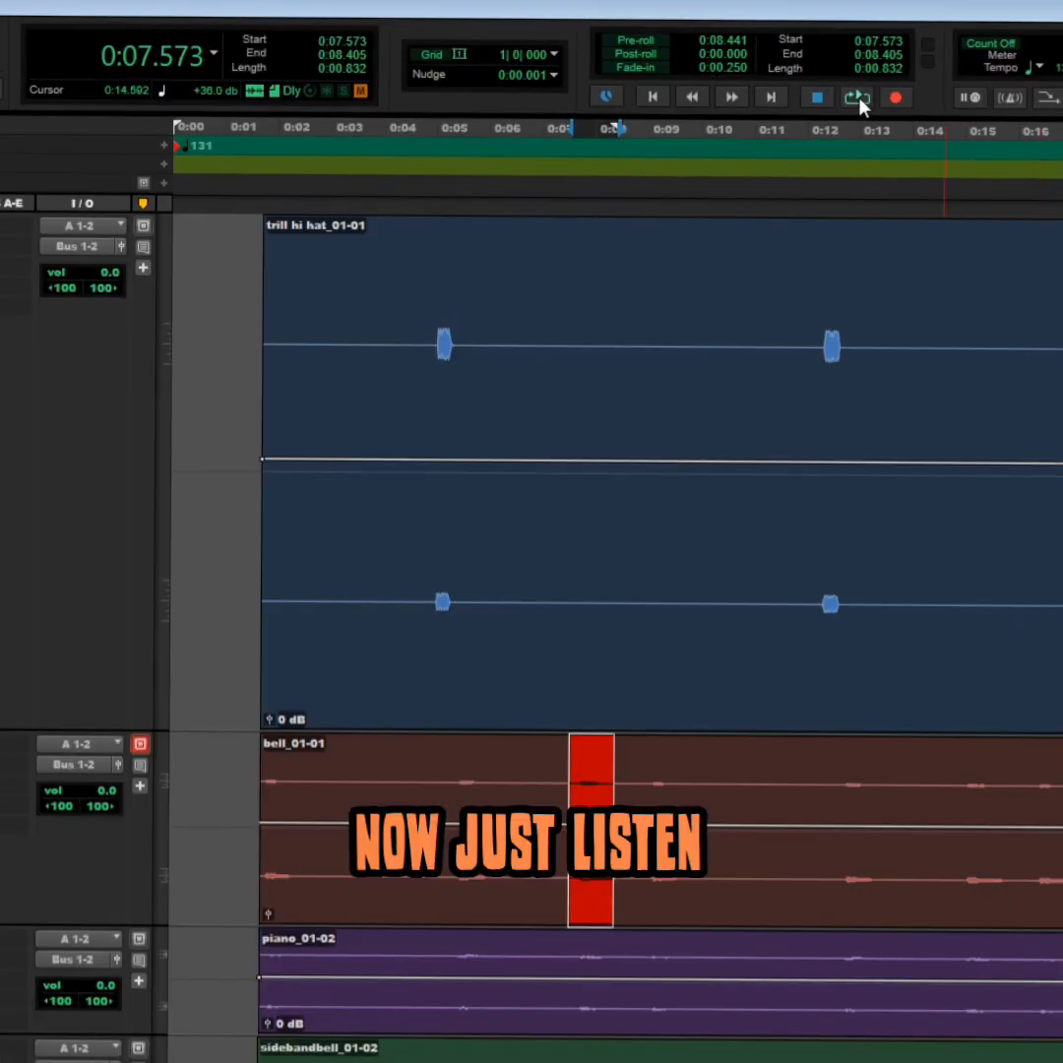
pyautogui.click(856, 98)
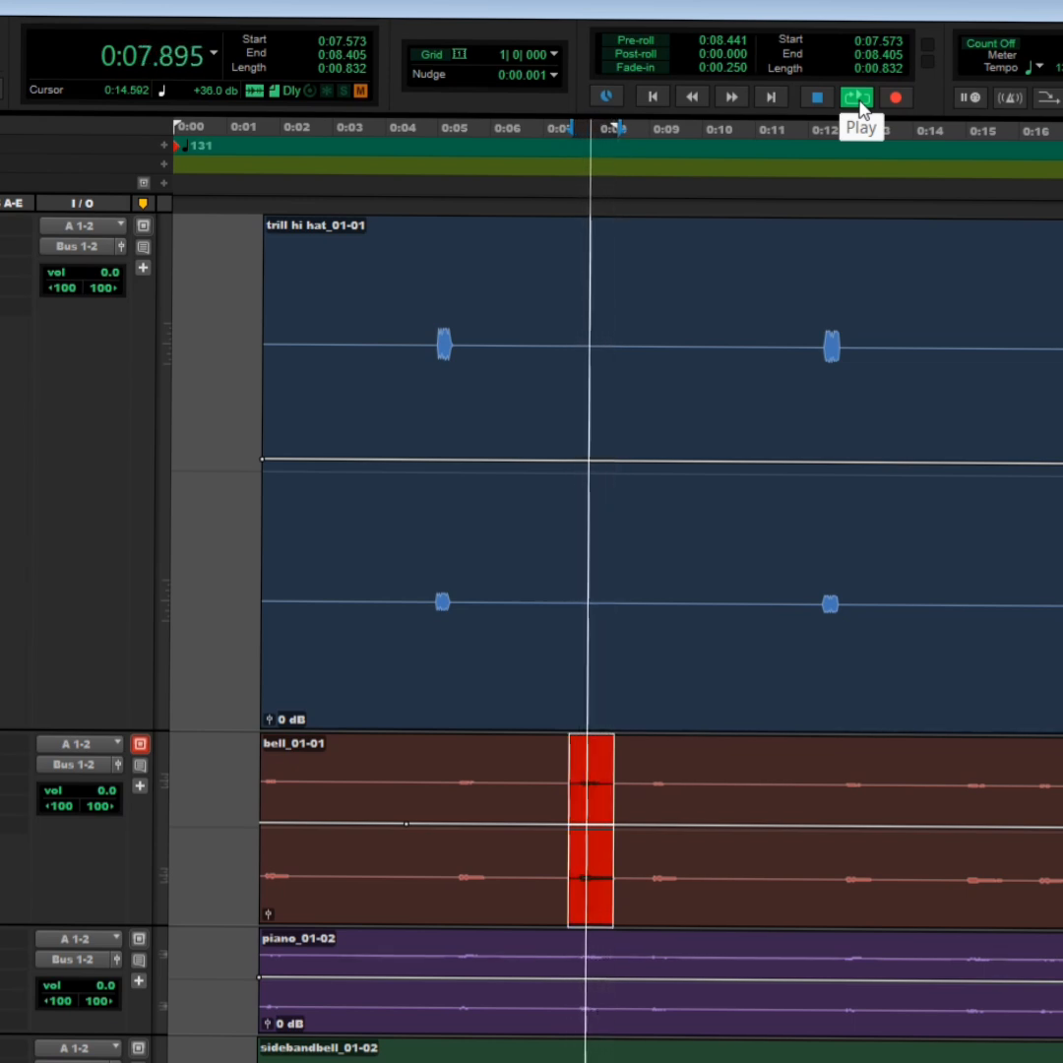
pyautogui.click(821, 99)
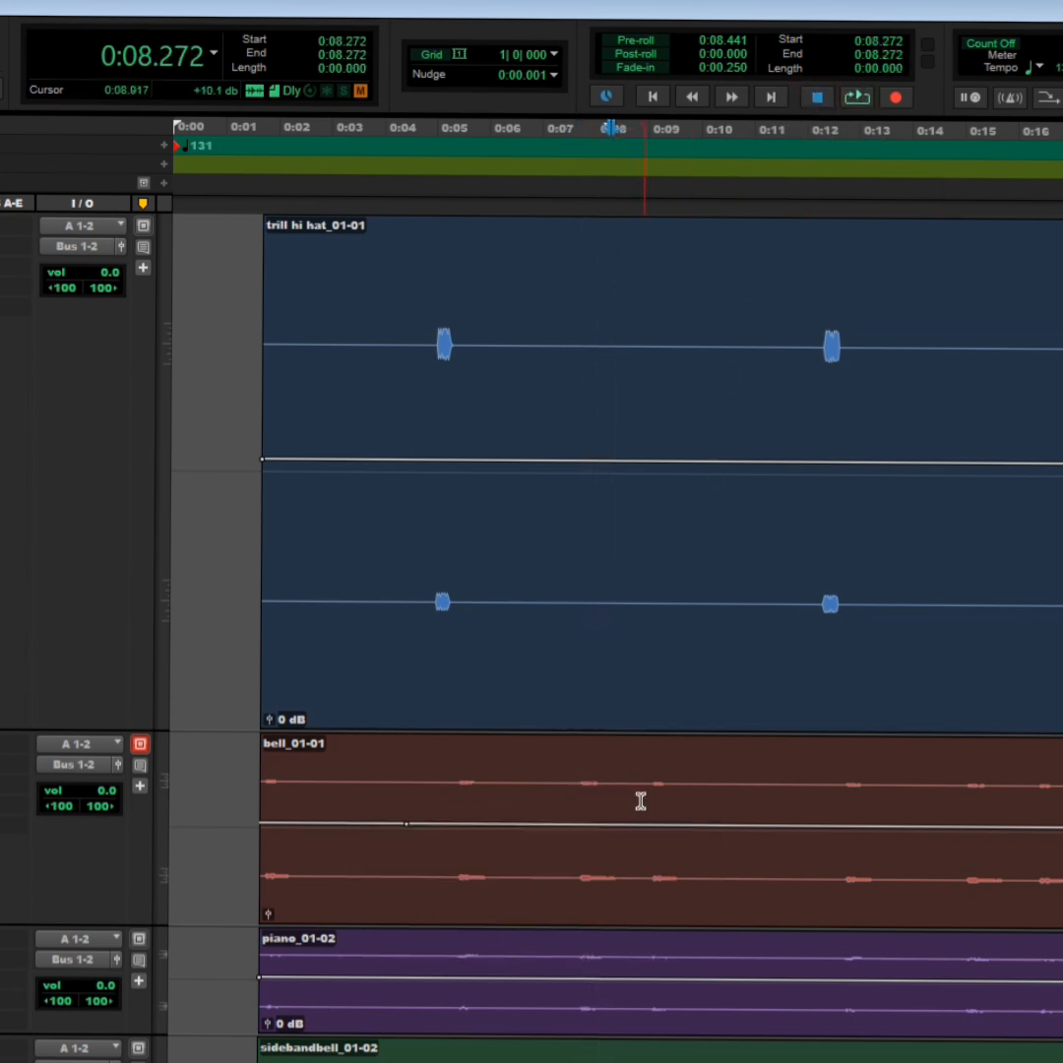
# Loop the bell clip from 0:07.338 to 0:08.917 and try moving the green Pro-Q 3 dip to 1344.4 Hz.
pyautogui.moveTo(641, 799); pyautogui.dragTo(557, 801)
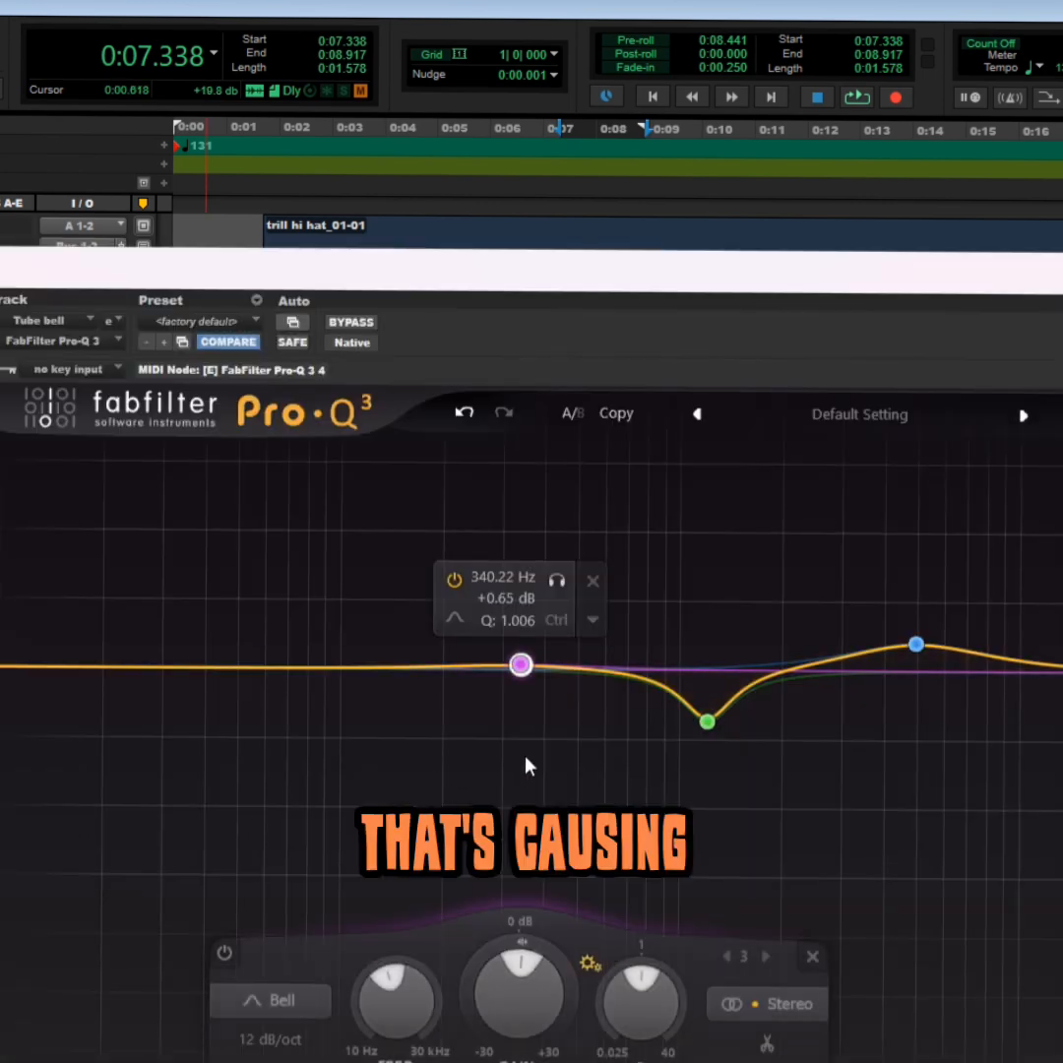
pyautogui.click(857, 98)
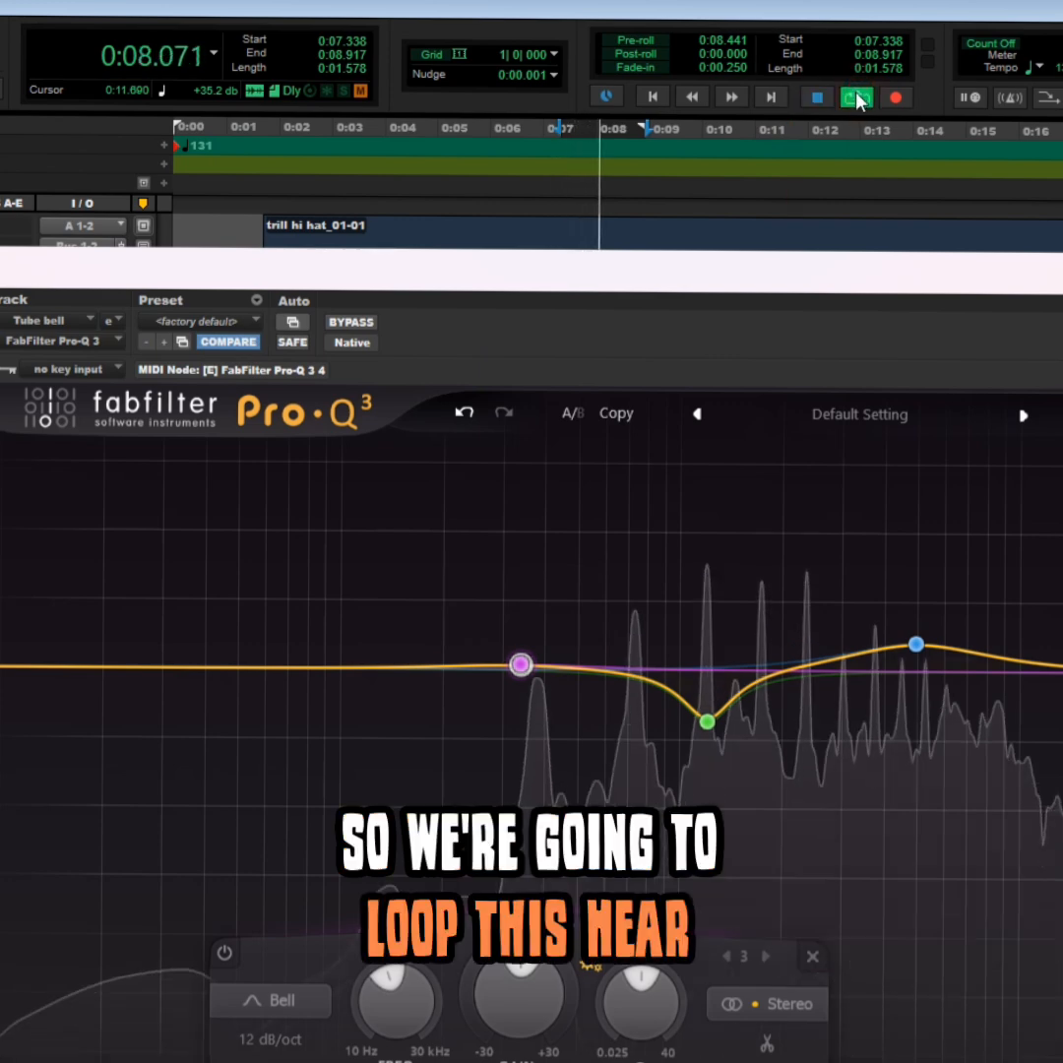
pyautogui.click(707, 722)
pyautogui.moveTo(707, 722)
pyautogui.mouseDown()
pyautogui.moveTo(713, 481)
pyautogui.moveTo(712, 689)
pyautogui.moveTo(722, 722)
pyautogui.mouseUp()
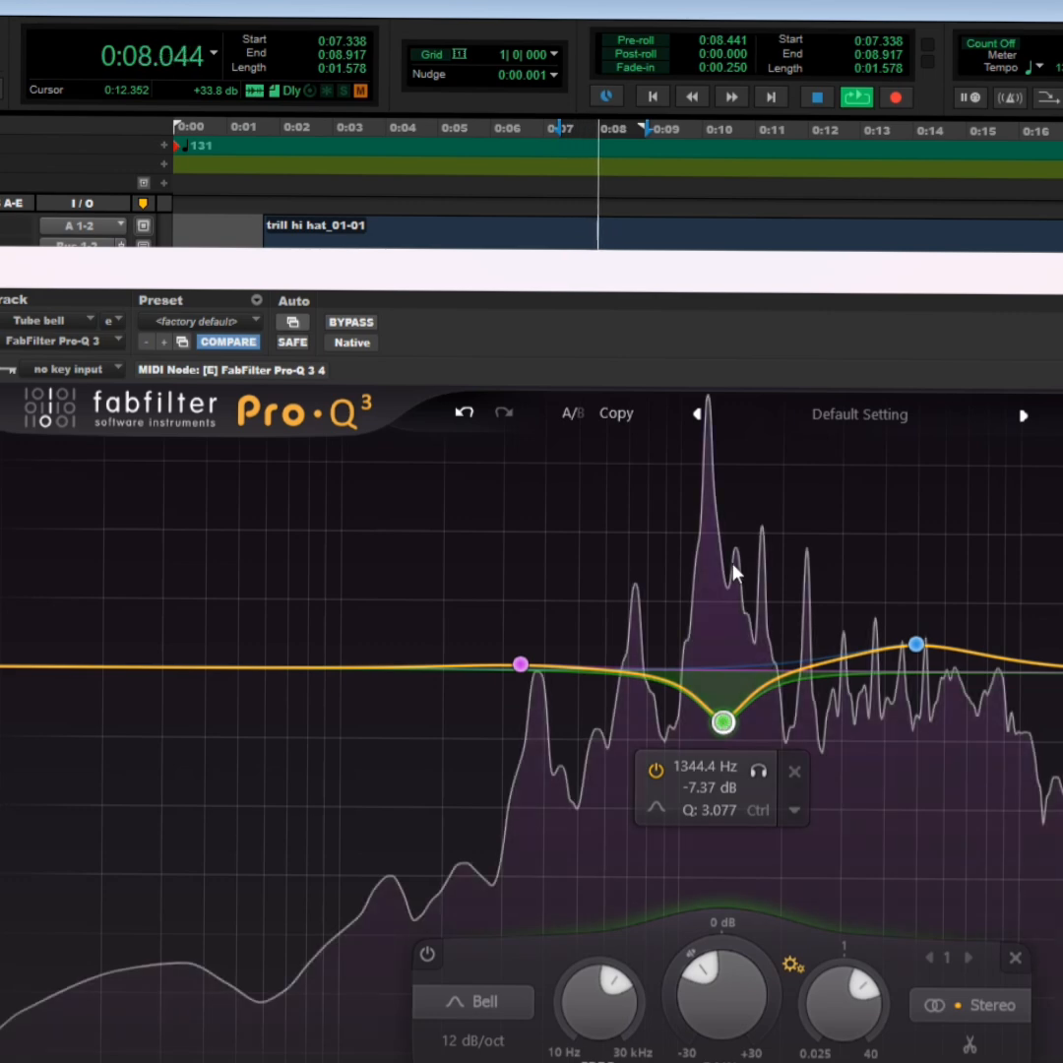
pyautogui.click(817, 98)
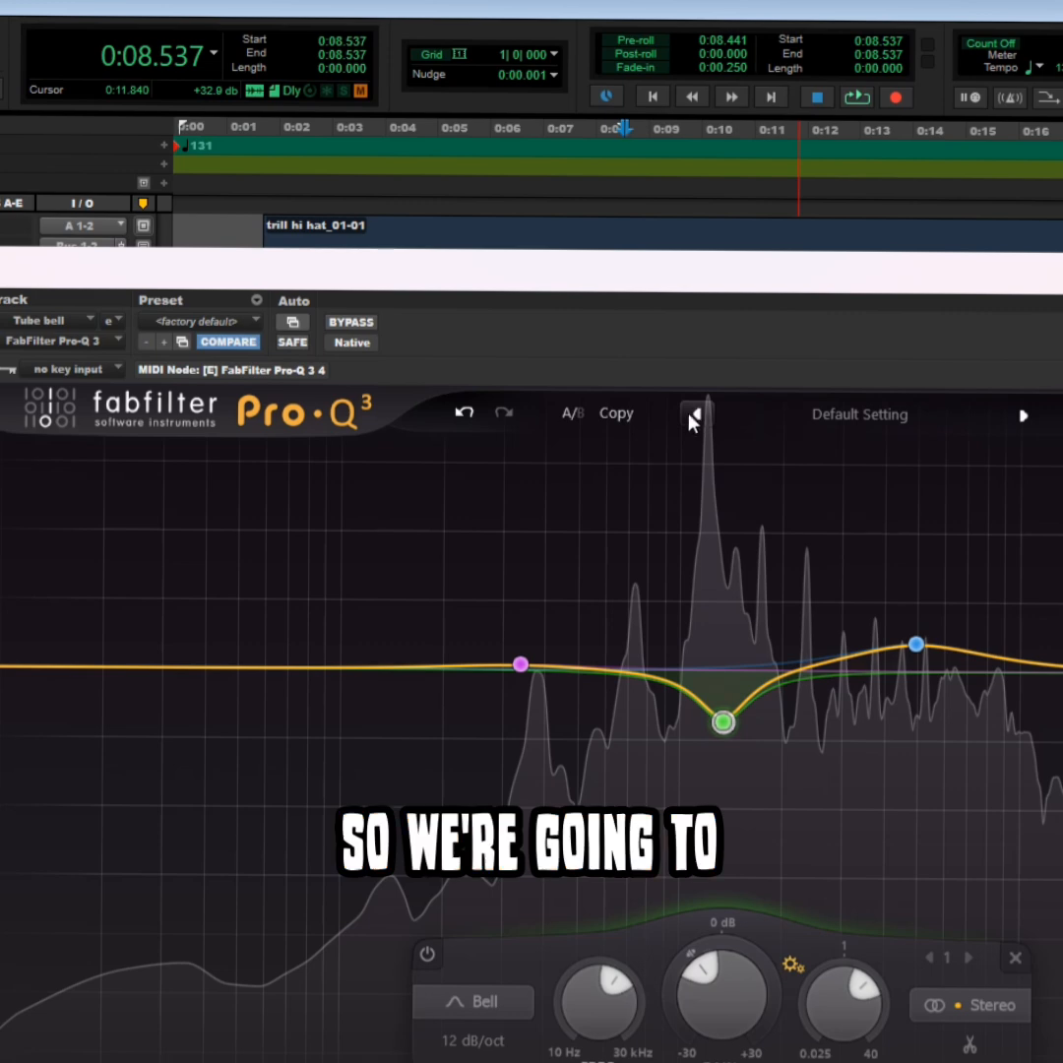
# Roll back the recent Pro-Q 3 band edits, restoring the purple band, and bypass this equalizer in insert E of the Tube bell track.
pyautogui.click(456, 416)
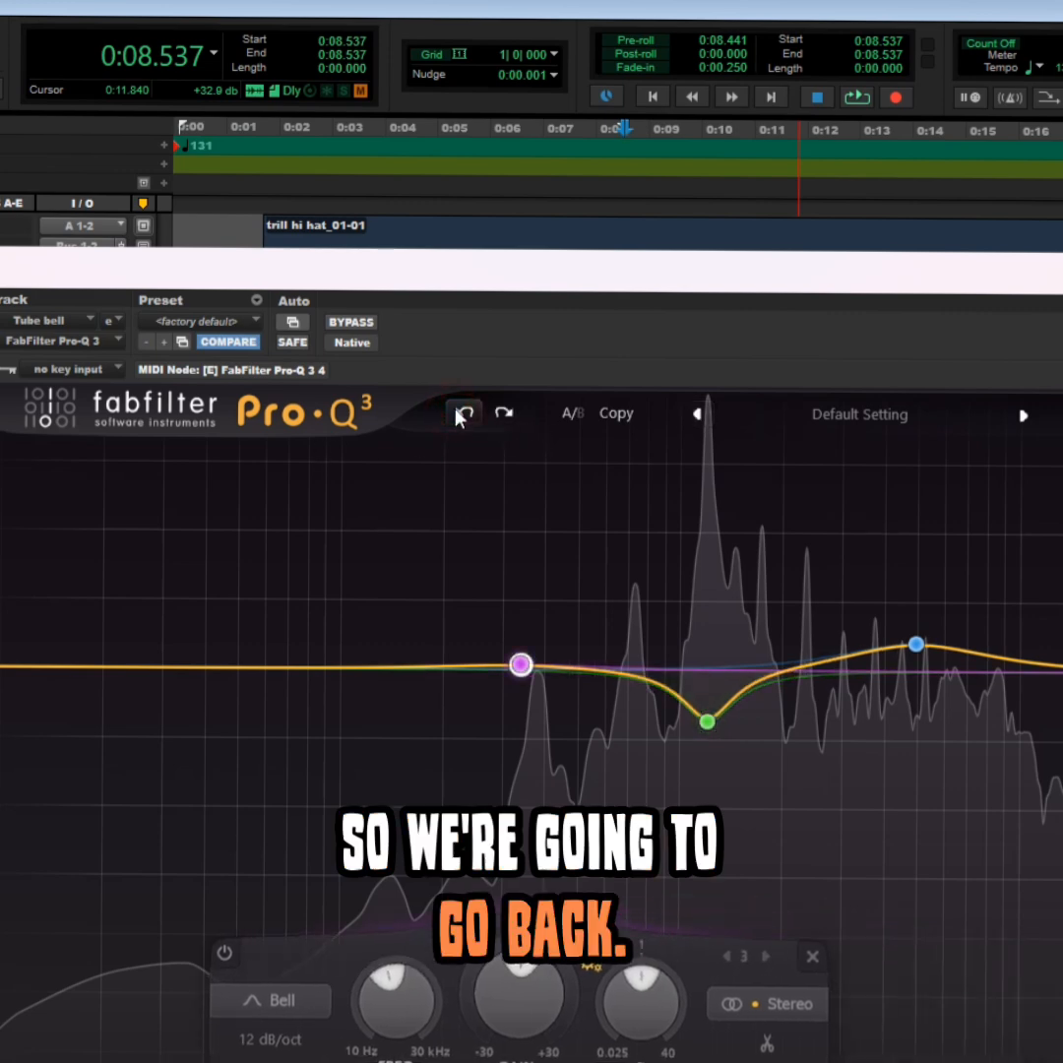
pyautogui.click(463, 418)
pyautogui.click(462, 417)
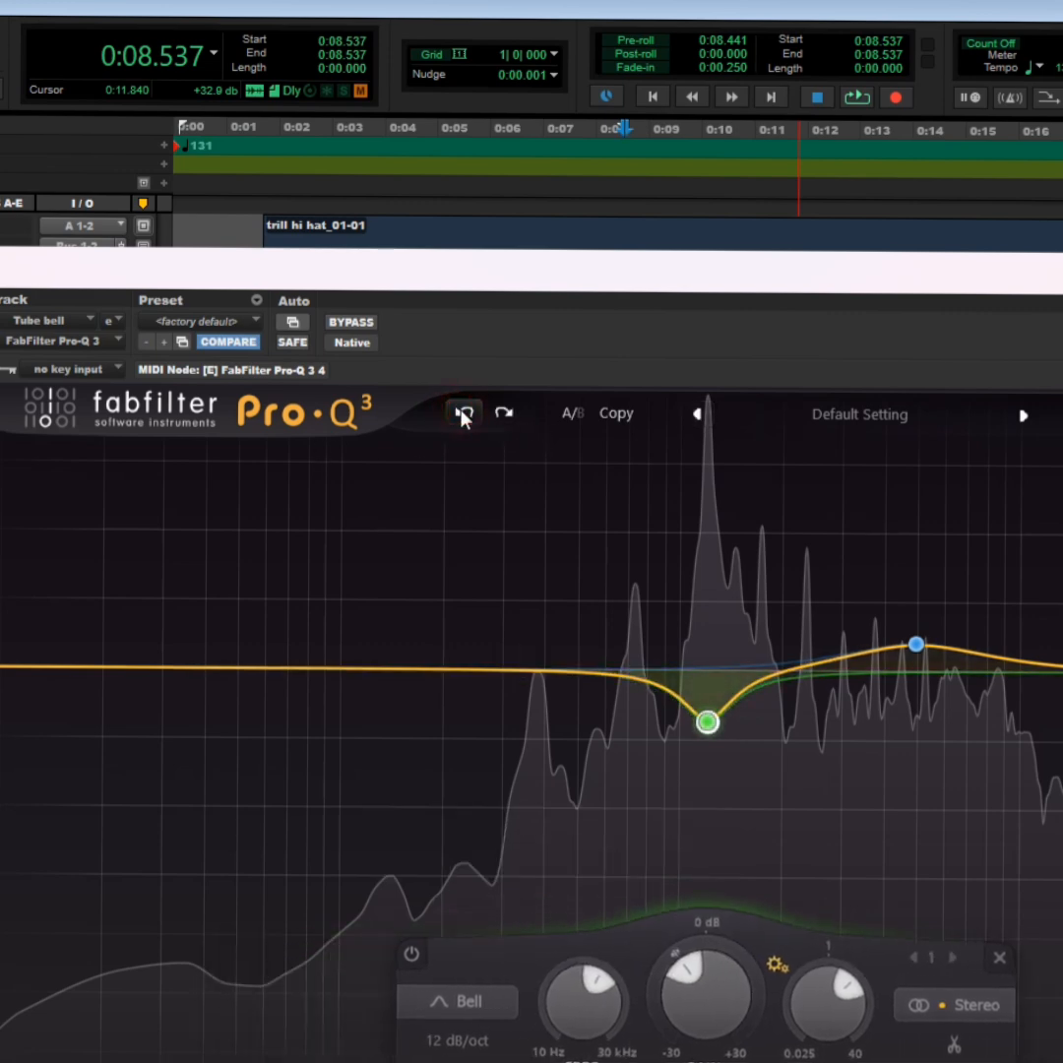
pyautogui.click(503, 414)
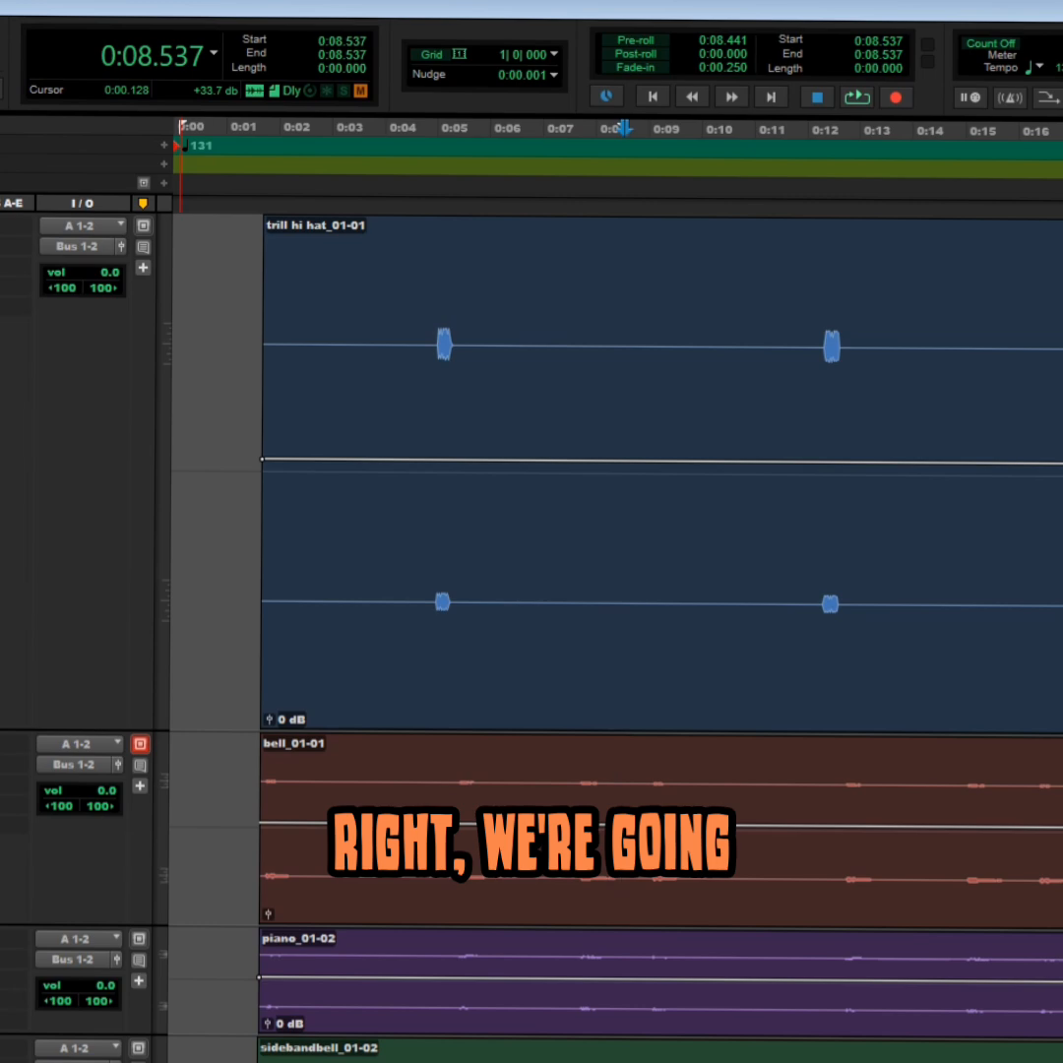
pyautogui.click(104, 805)
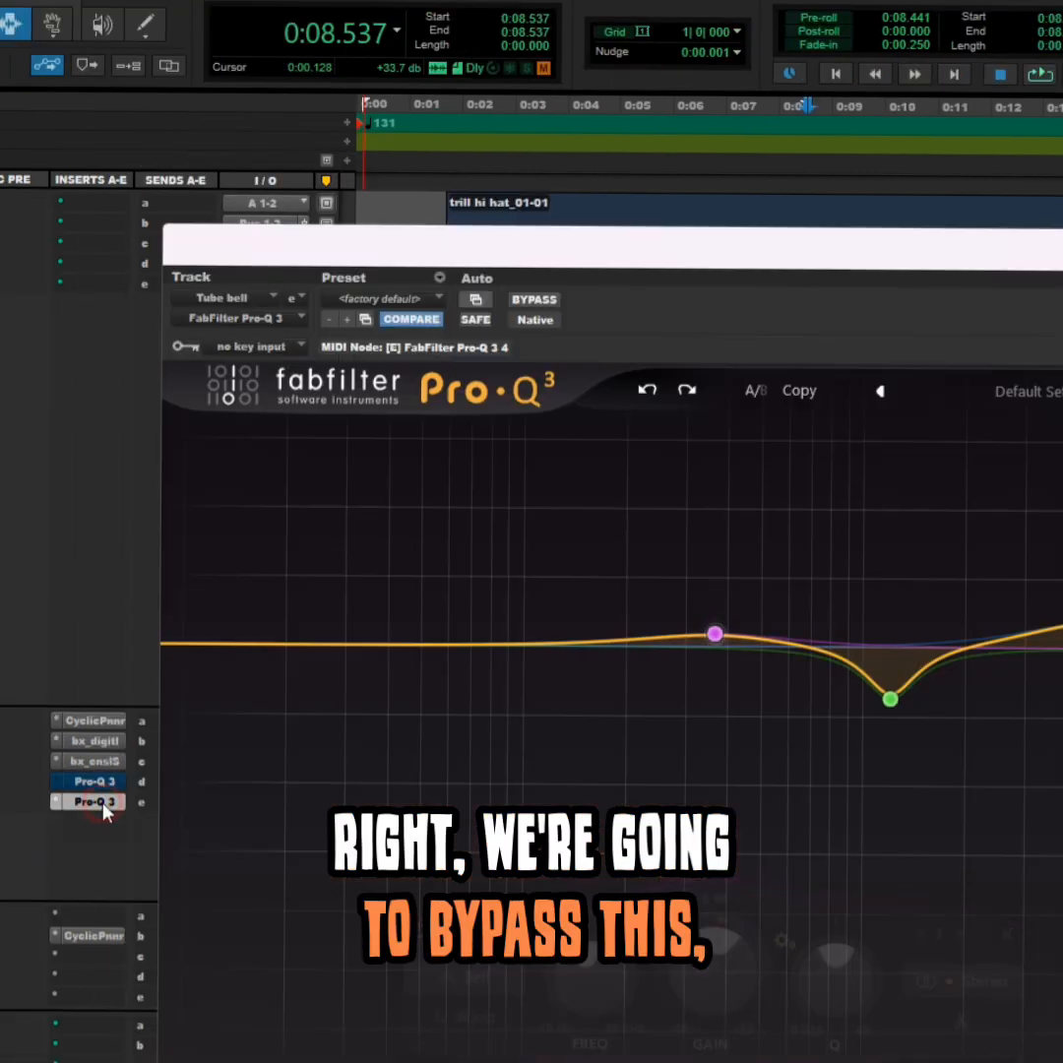
pyautogui.click(534, 300)
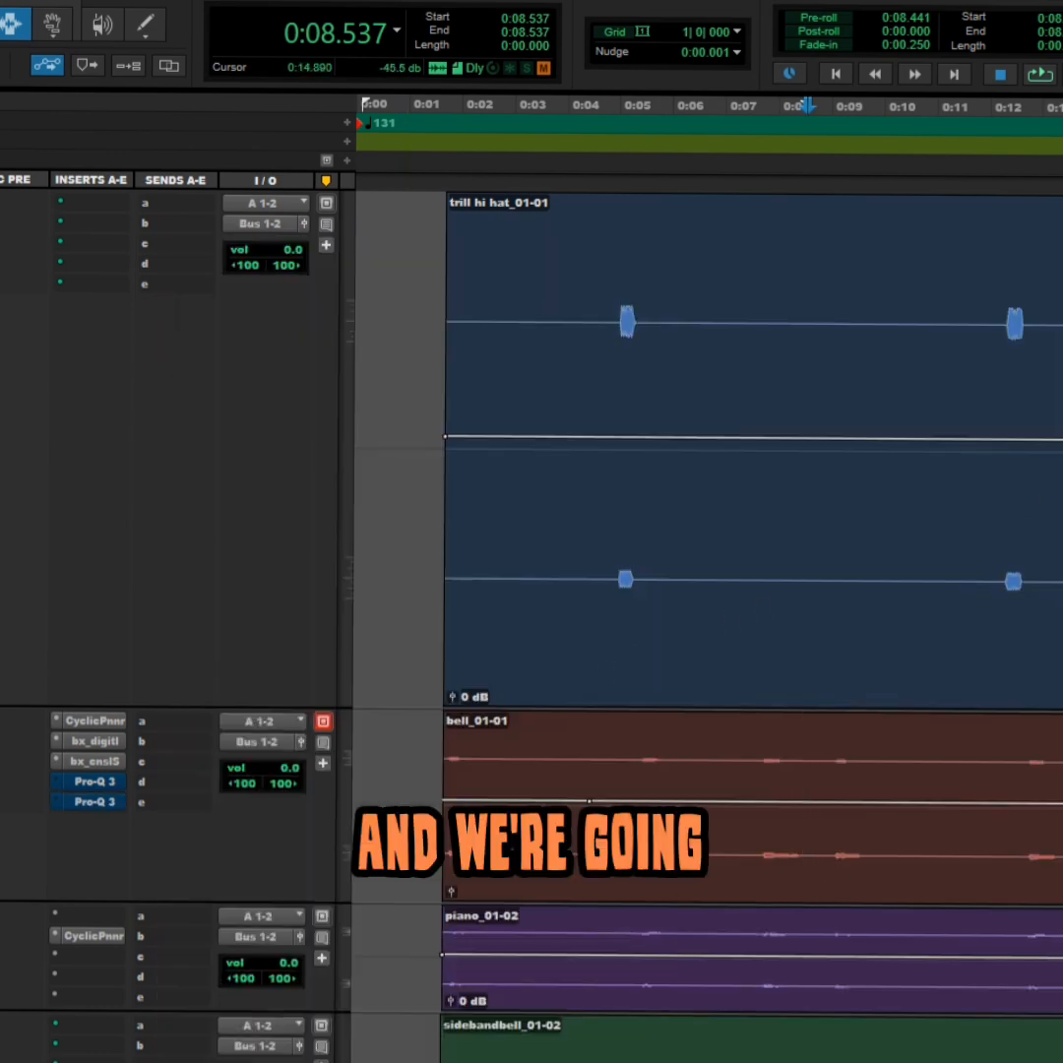
# Audition the bell clip from 0:08.597 to 0:10.581, and move the selection back to 0:06.890 to 0:08.832.
pyautogui.moveTo(807, 783); pyautogui.dragTo(911, 784)
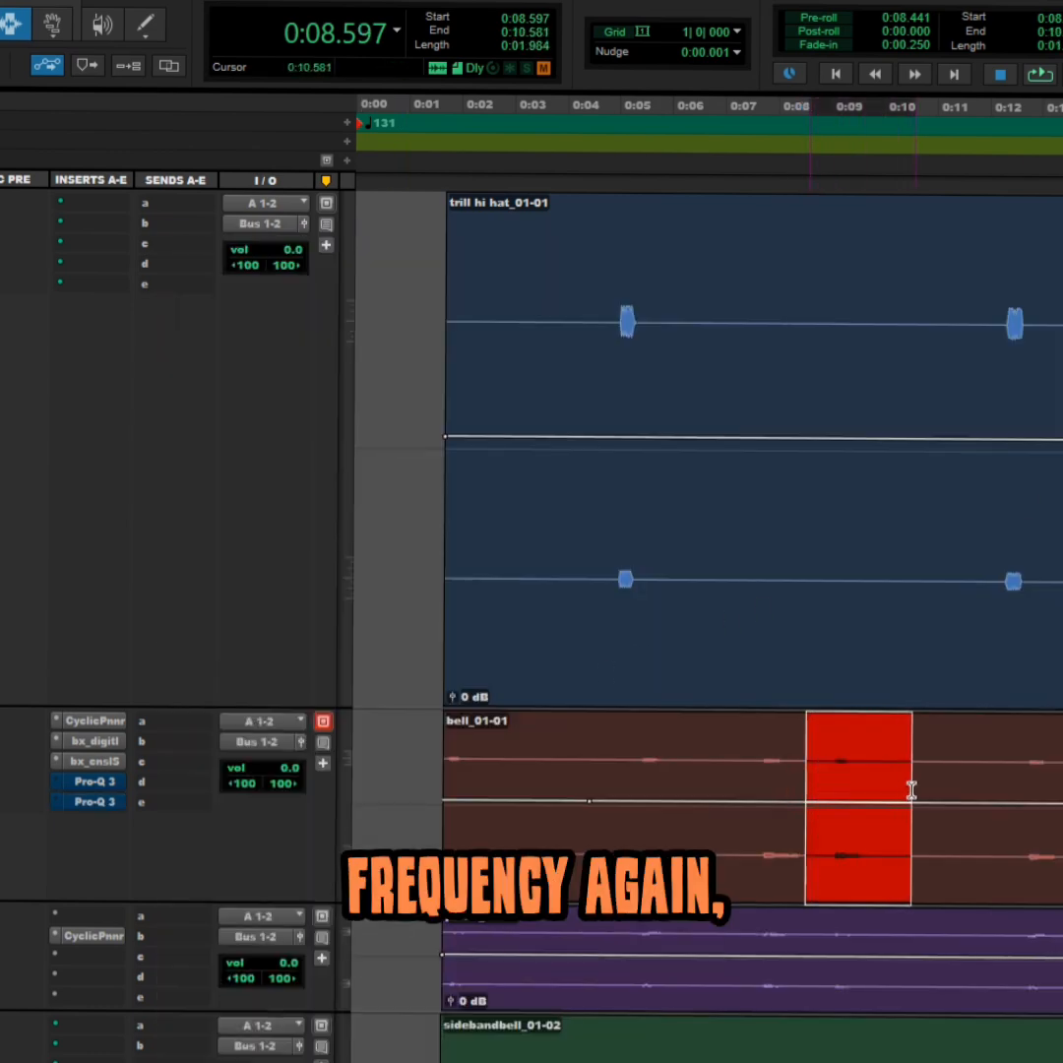
pyautogui.click(1041, 76)
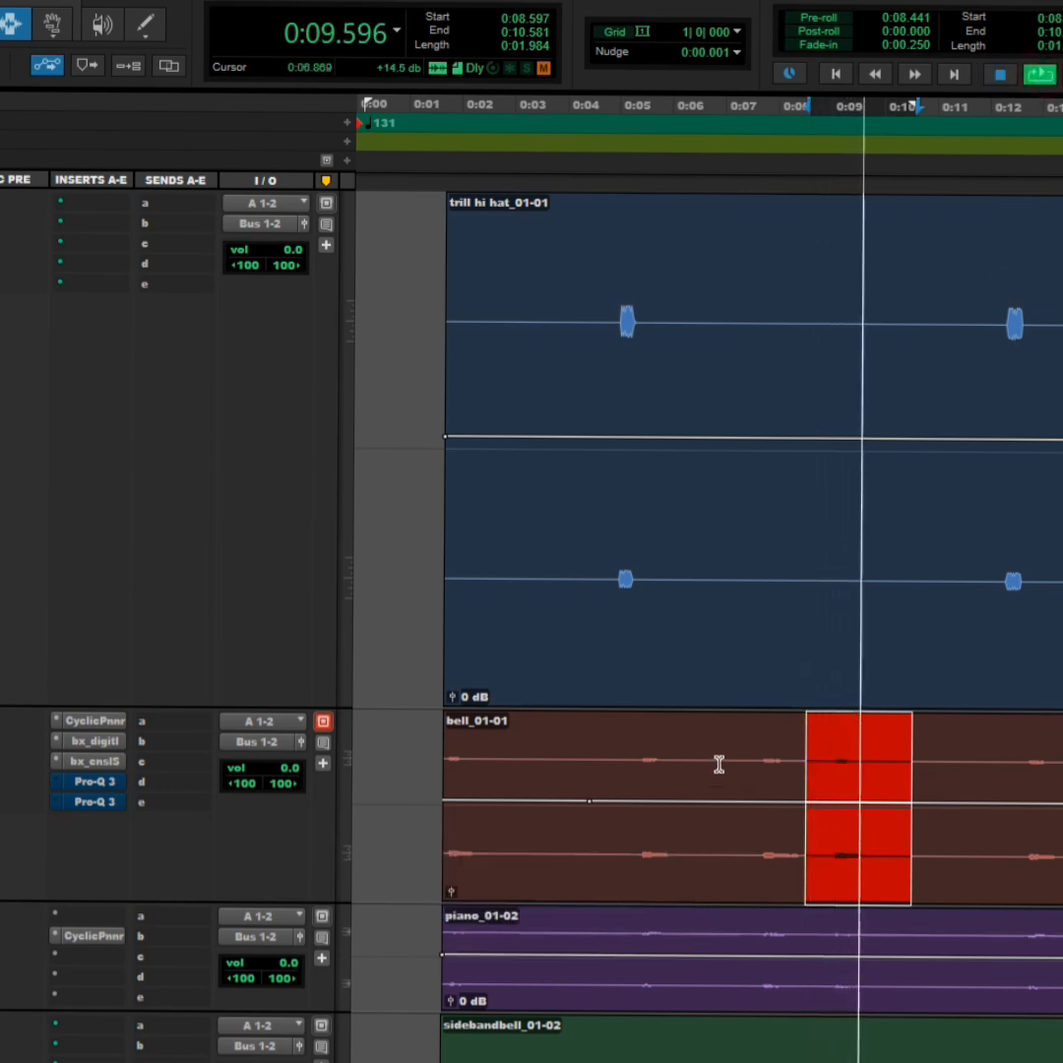
pyautogui.moveTo(758, 768); pyautogui.dragTo(806, 771)
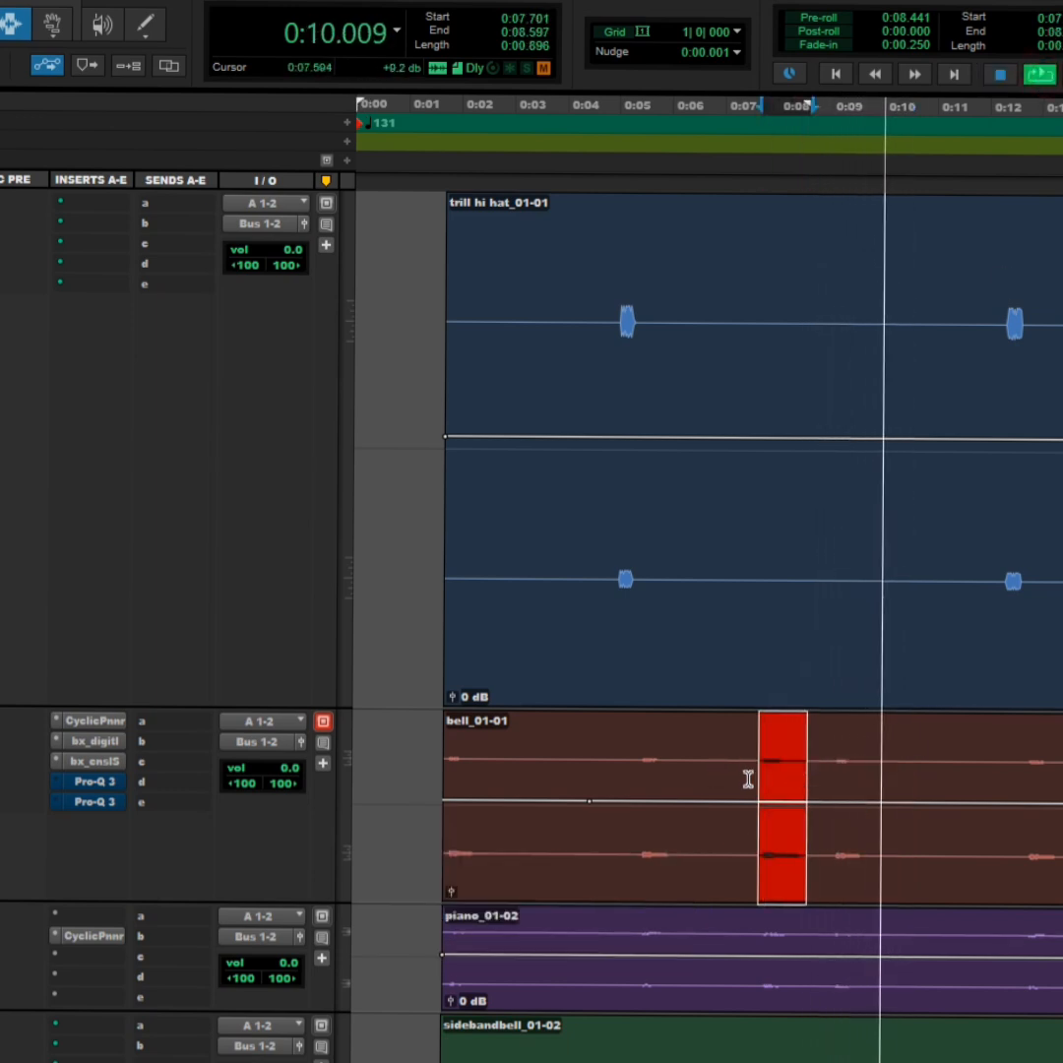
pyautogui.moveTo(716, 767); pyautogui.dragTo(817, 783)
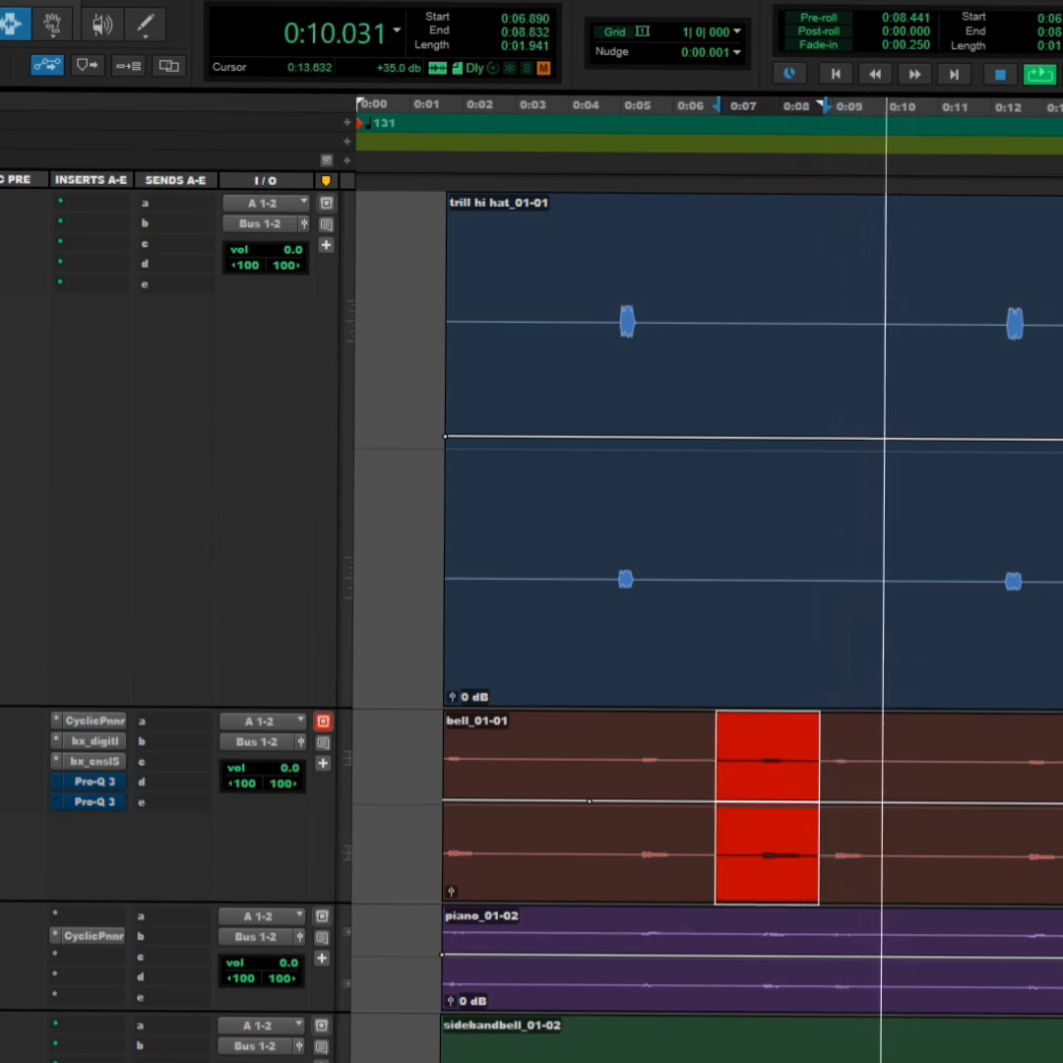
pyautogui.click(1004, 81)
pyautogui.click(1000, 77)
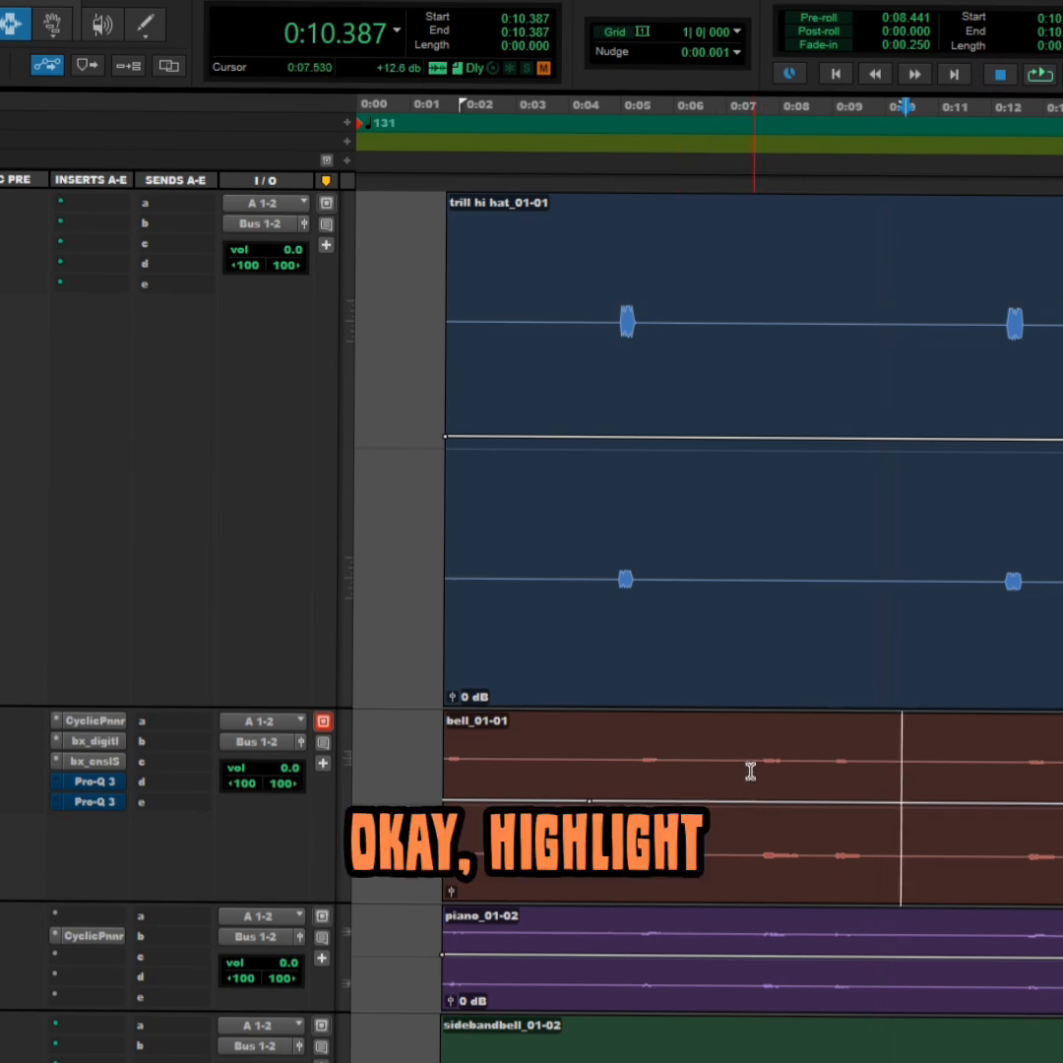
# Loop the bell clip from 0:07.189 to 0:08.832 to check the problem note with both equalizers bypassed.
pyautogui.moveTo(731, 783); pyautogui.dragTo(823, 788)
pyautogui.click(1044, 75)
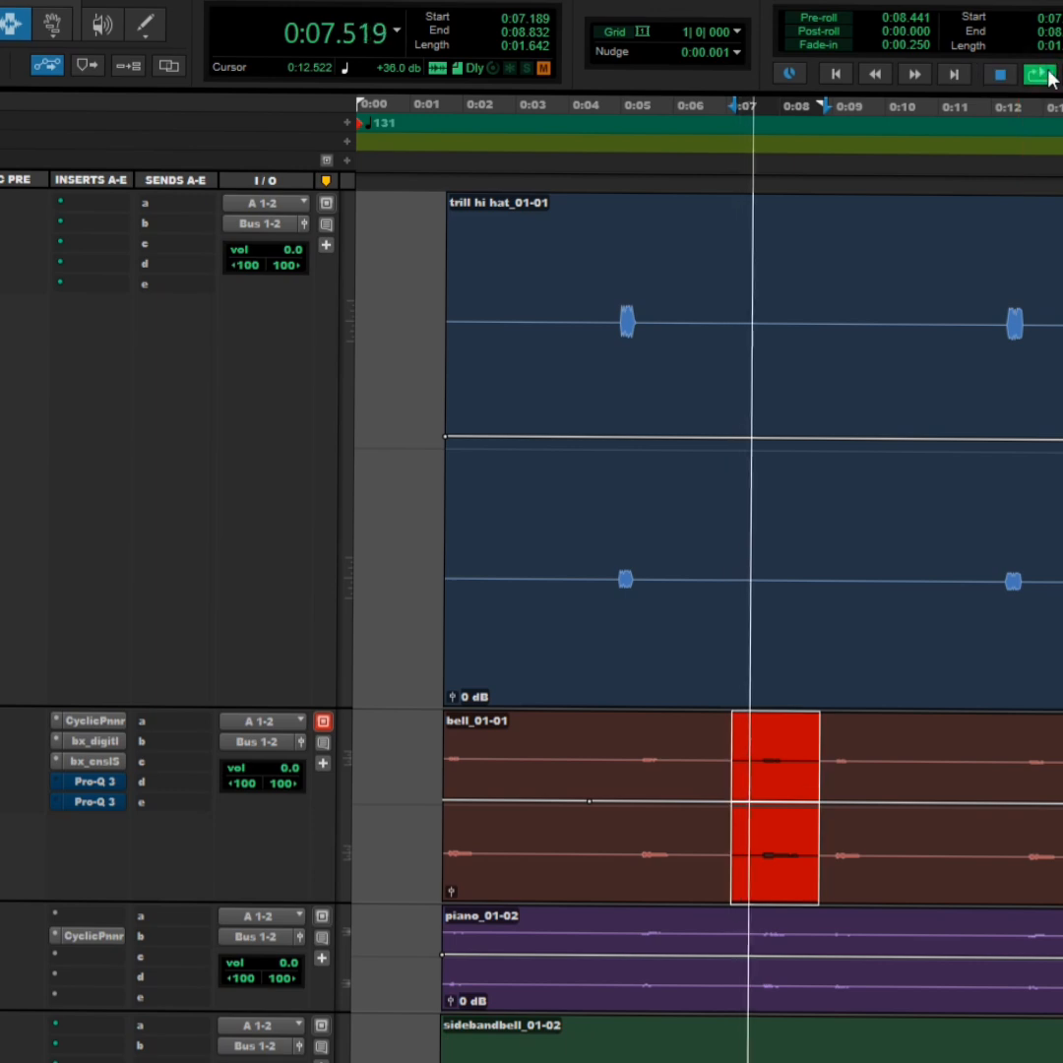
pyautogui.click(997, 87)
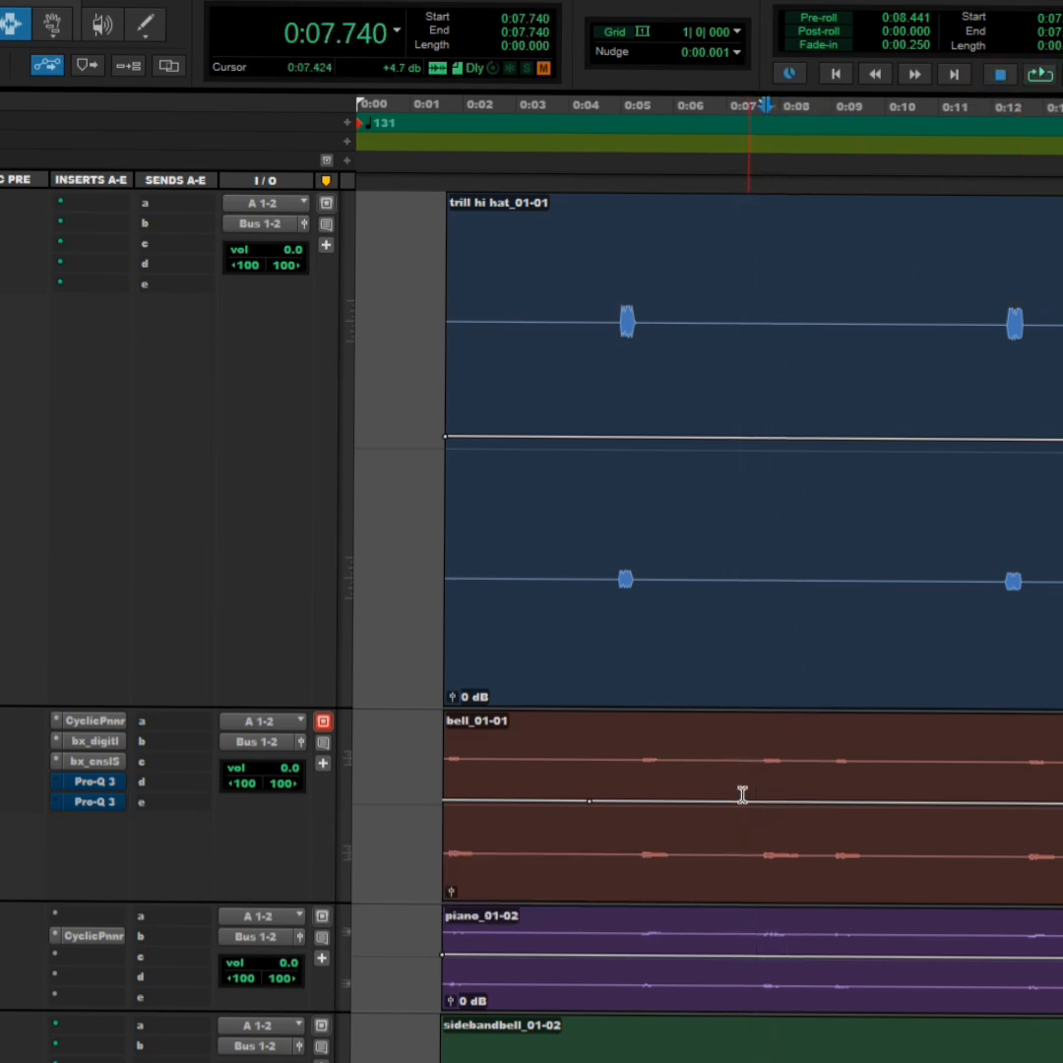
# Select the bell clip from 0:07.338 to 0:08.832 and open FabFilter Pro-Q 3 as an AudioSuite process for it.
pyautogui.moveTo(742, 796); pyautogui.dragTo(817, 801)
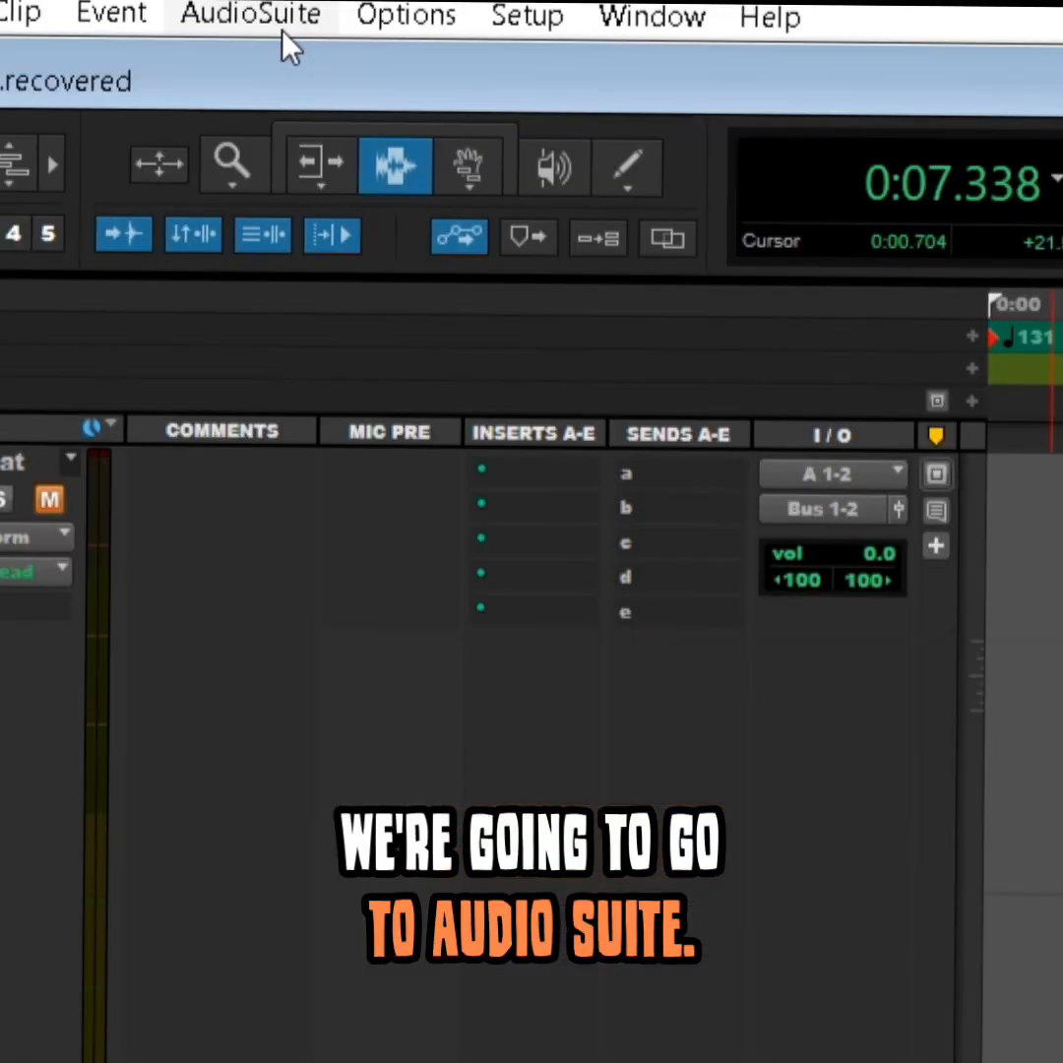
pyautogui.click(278, 31)
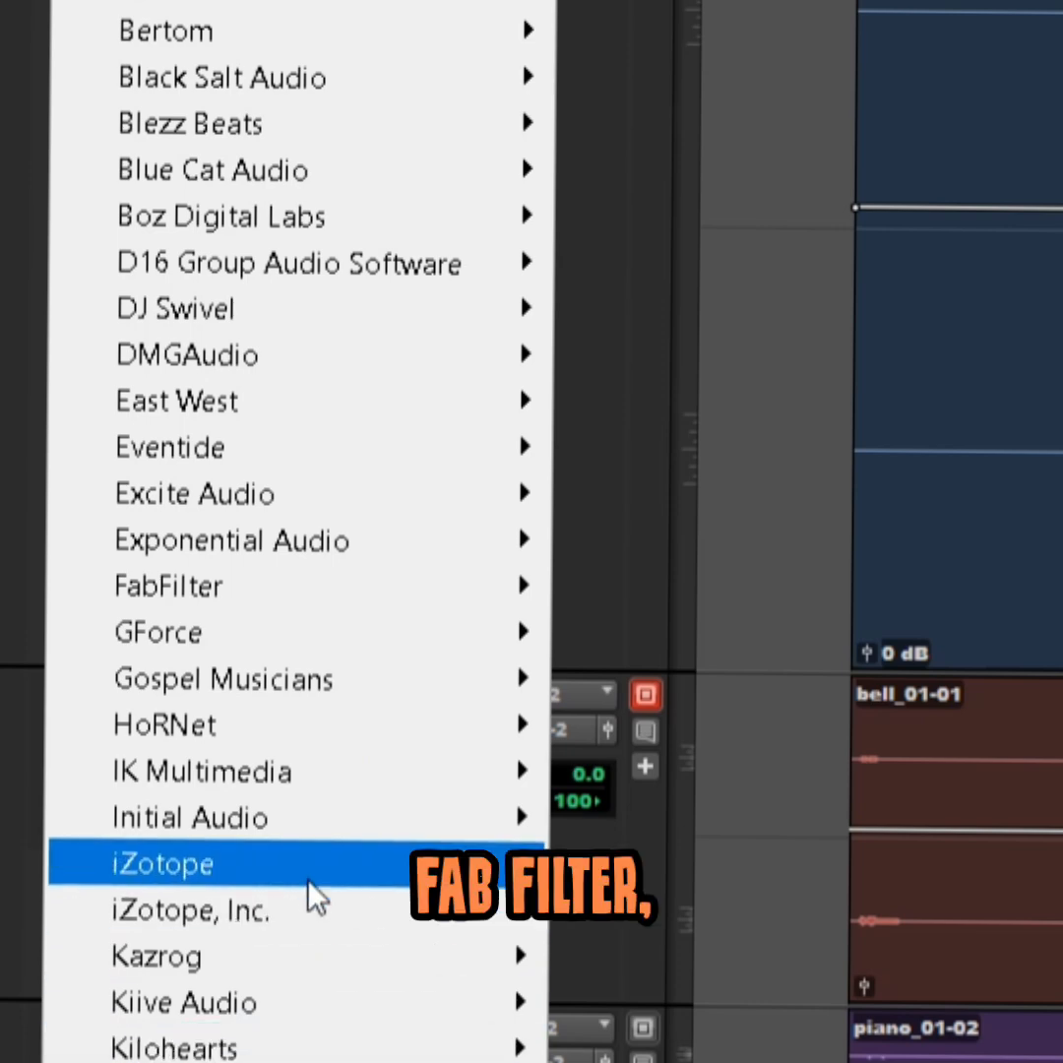
pyautogui.moveTo(313, 586)
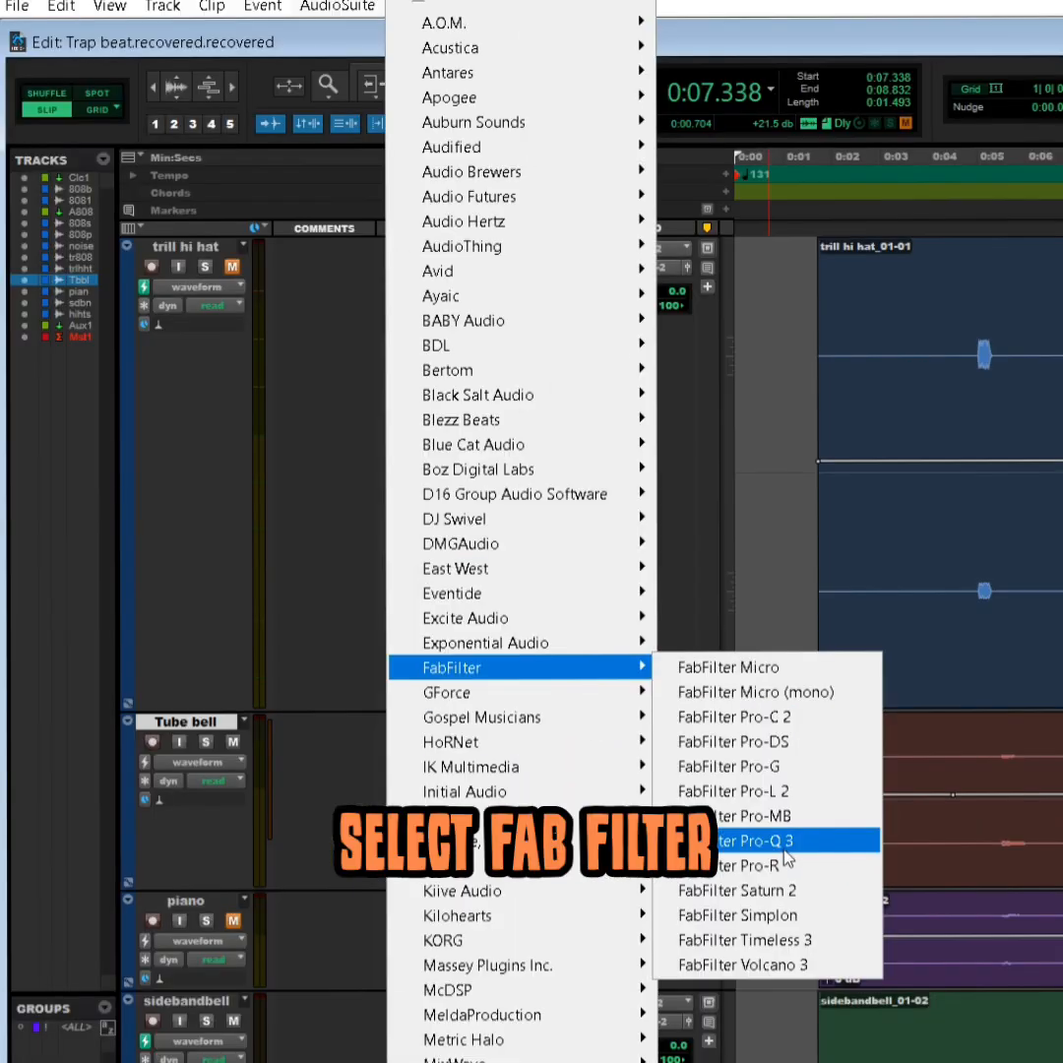
pyautogui.click(699, 915)
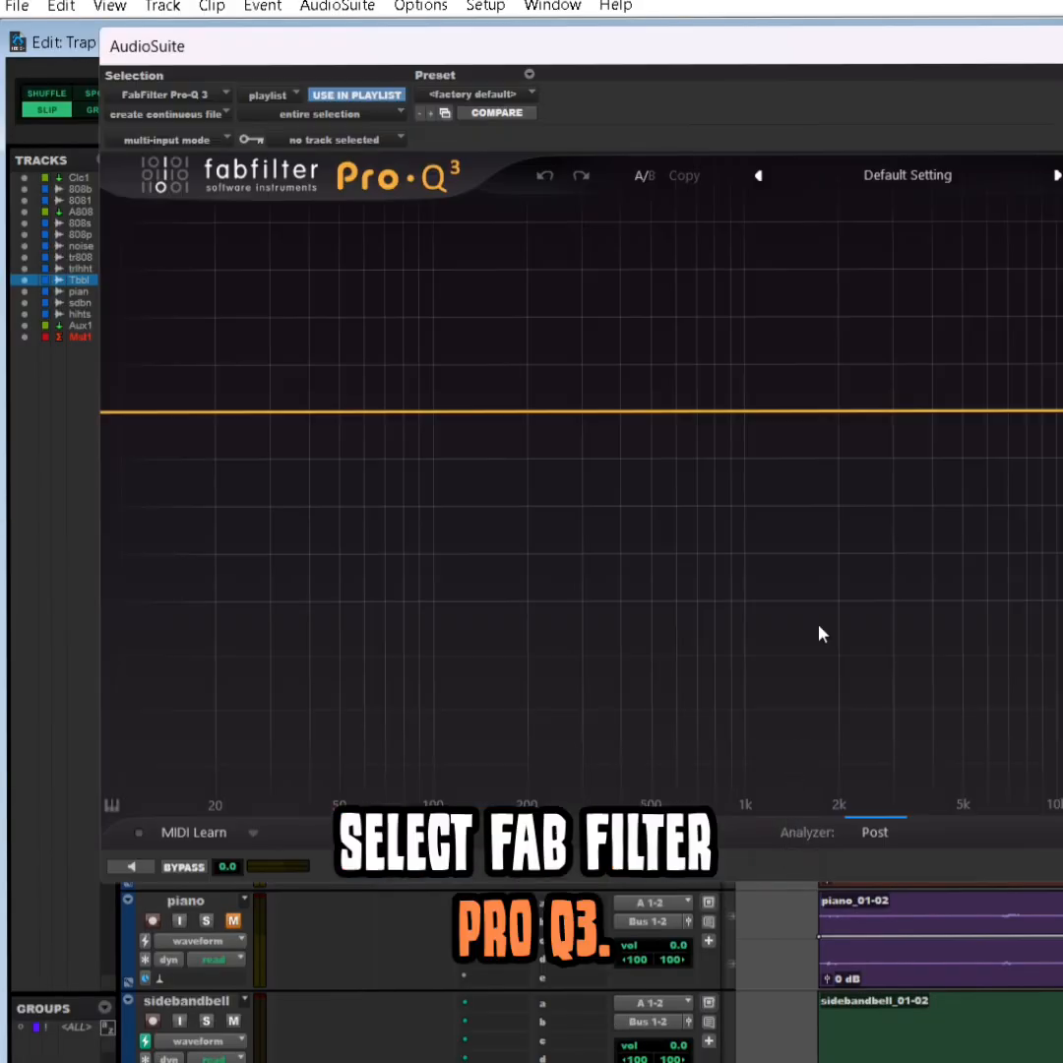
# Load the "808 bass Tube bell cut" preset into the AudioSuite Pro-Q 3.
pyautogui.click(963, 175)
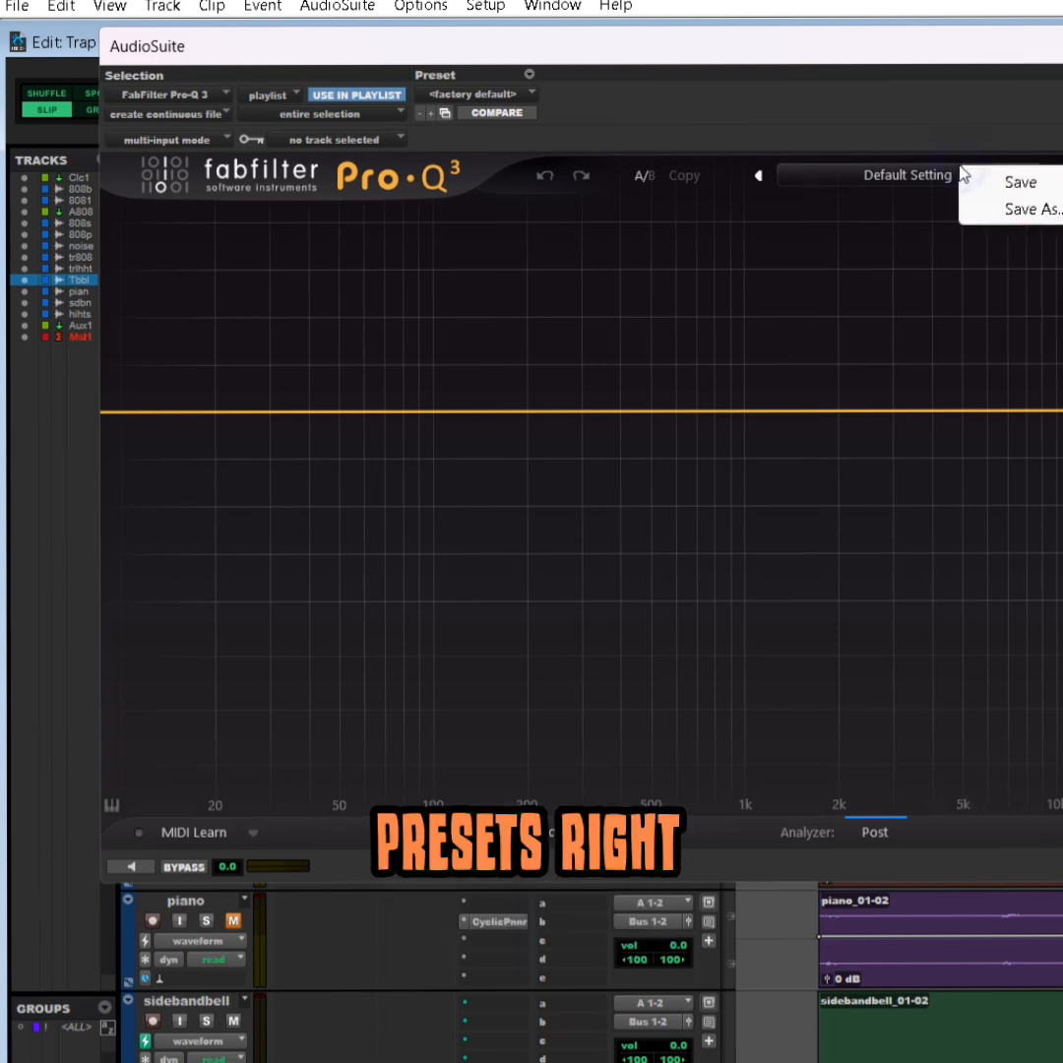
pyautogui.click(925, 178)
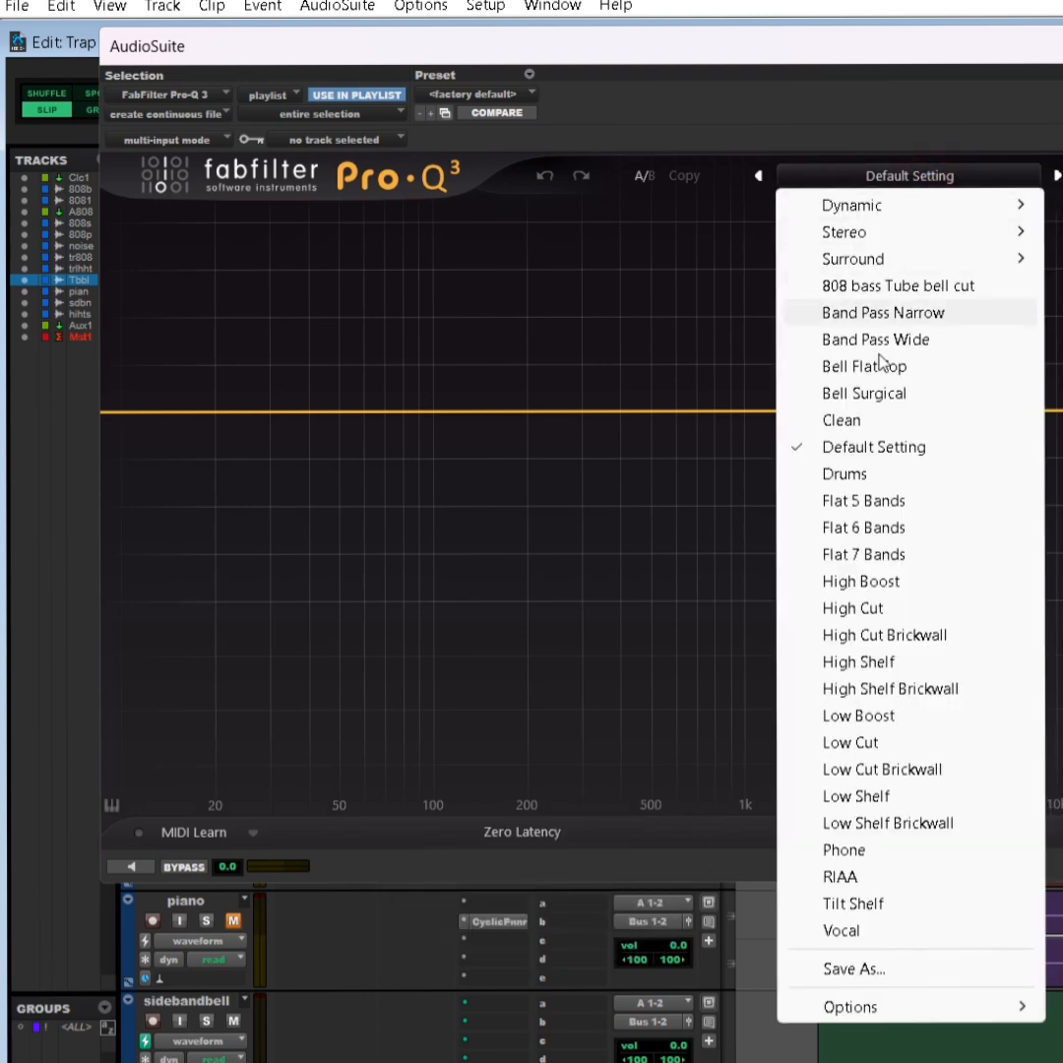
pyautogui.click(882, 288)
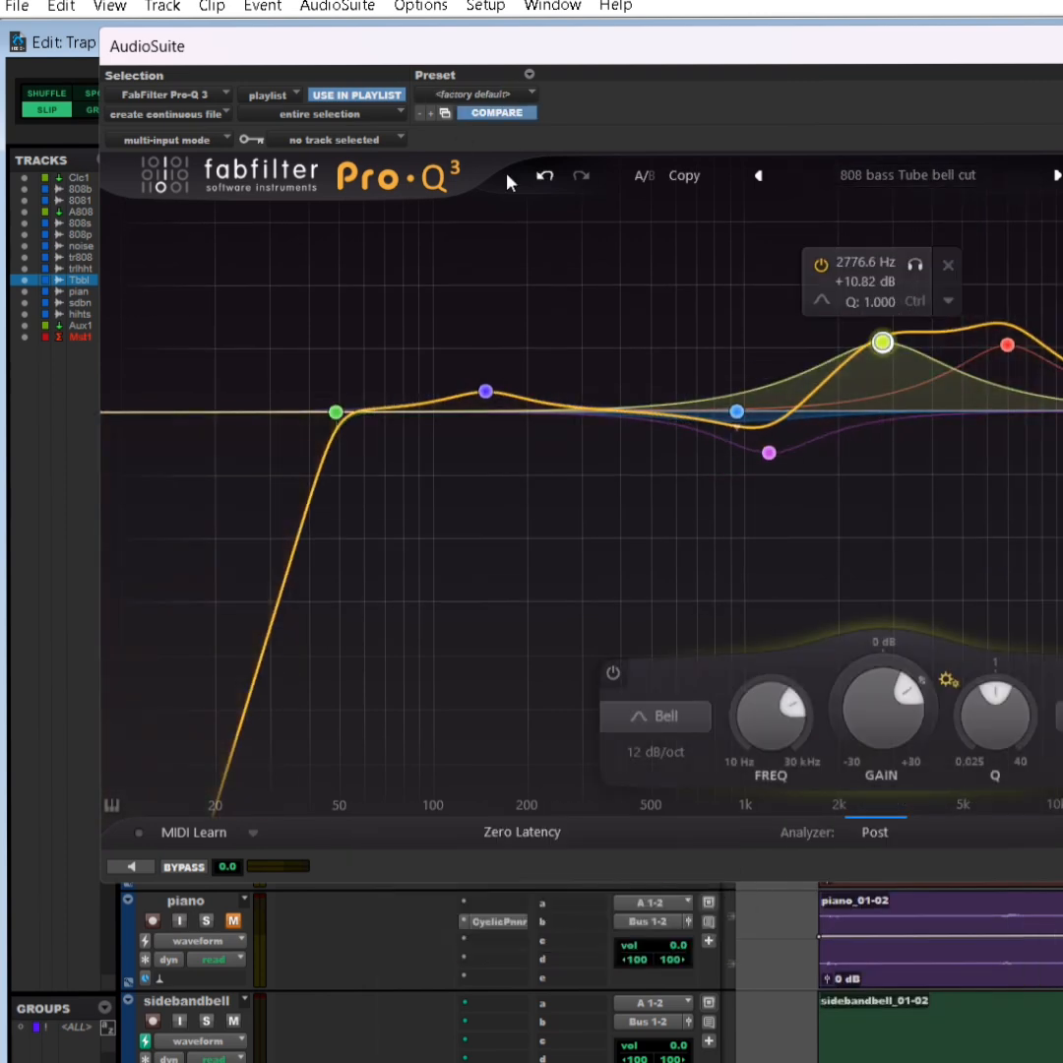
# Undo the 2776.6 Hz bell boost, render the equalizer onto the selected bell section, and close the AudioSuite window.
pyautogui.click(548, 179)
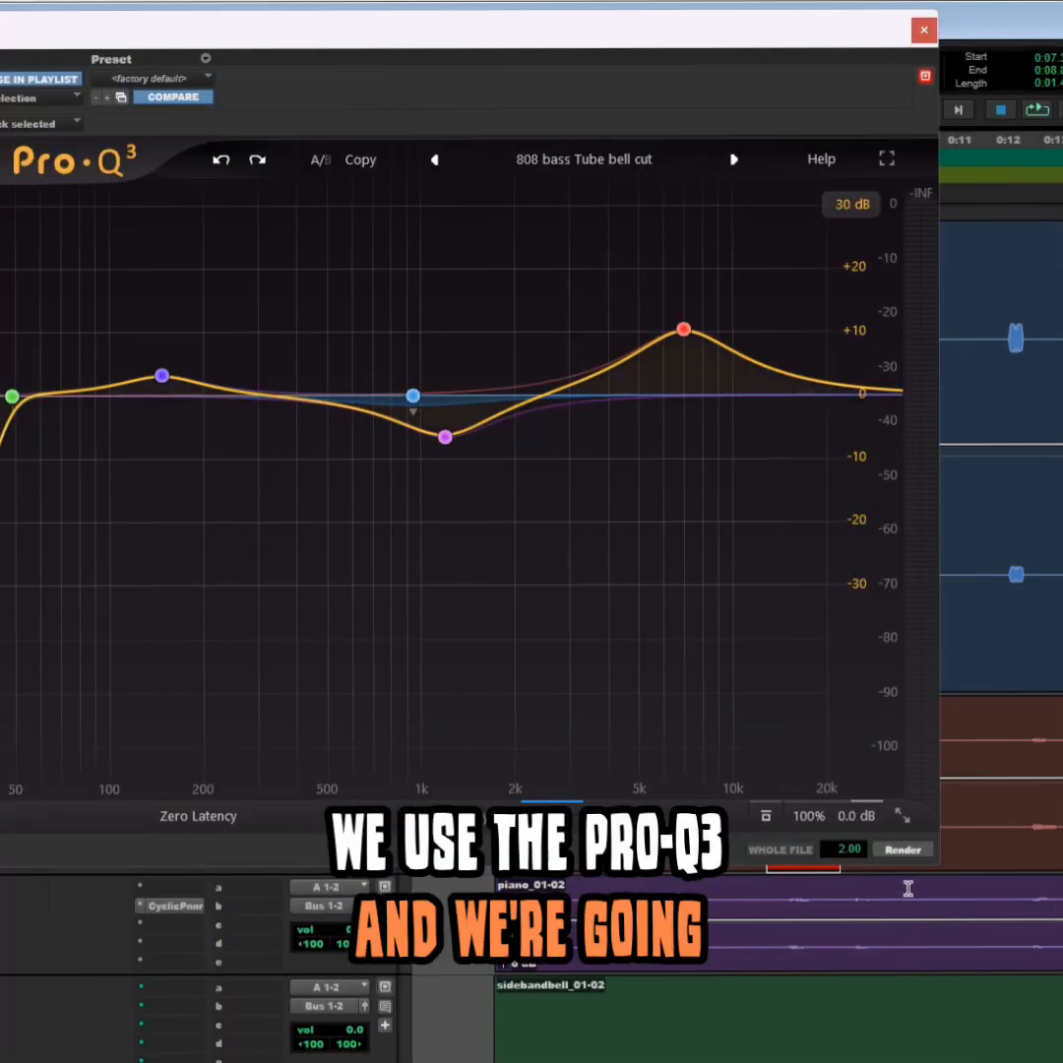
pyautogui.click(904, 853)
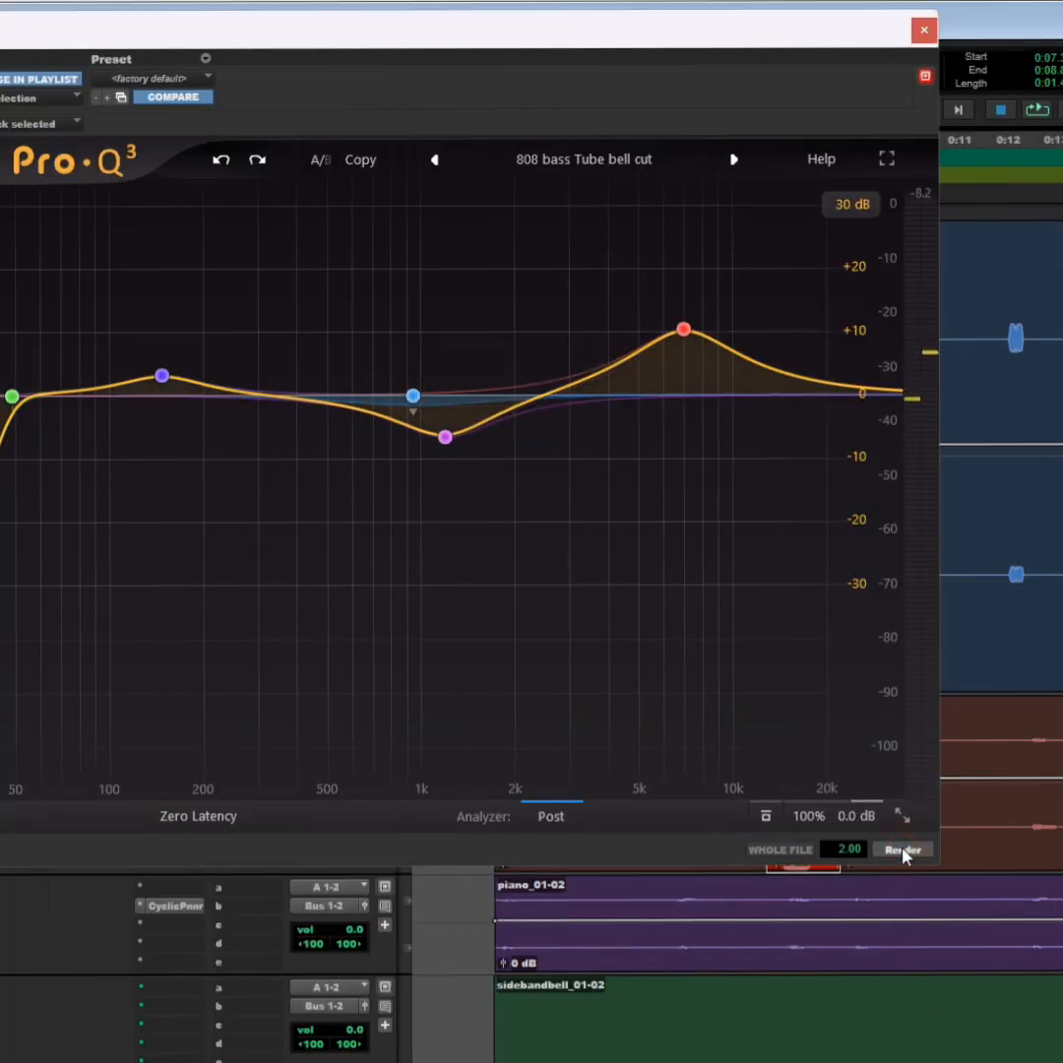
pyautogui.click(922, 31)
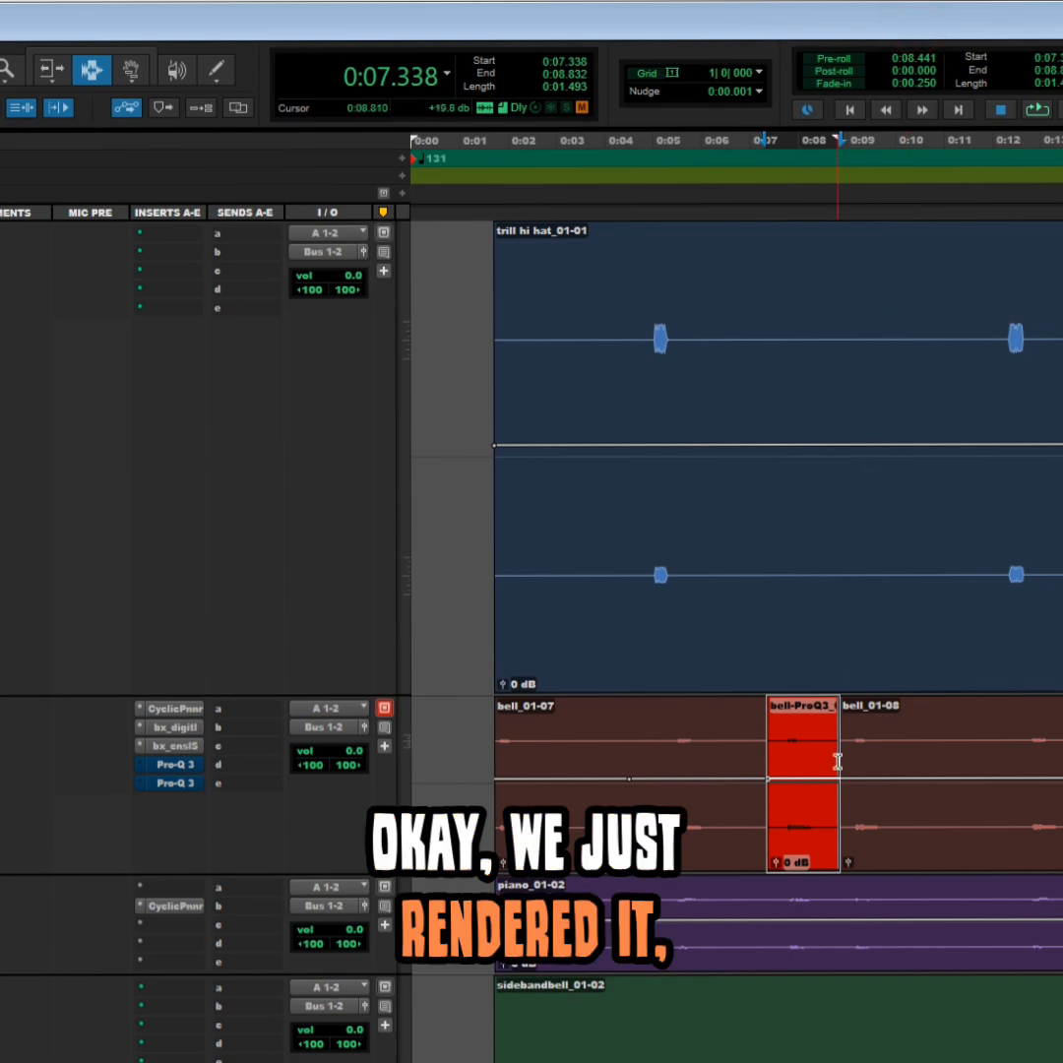
# Play the session from 0:01.258 through the rendered bell section, and loop only the rendered Pro-Q 3 clip to check the result.
pyautogui.click(473, 790)
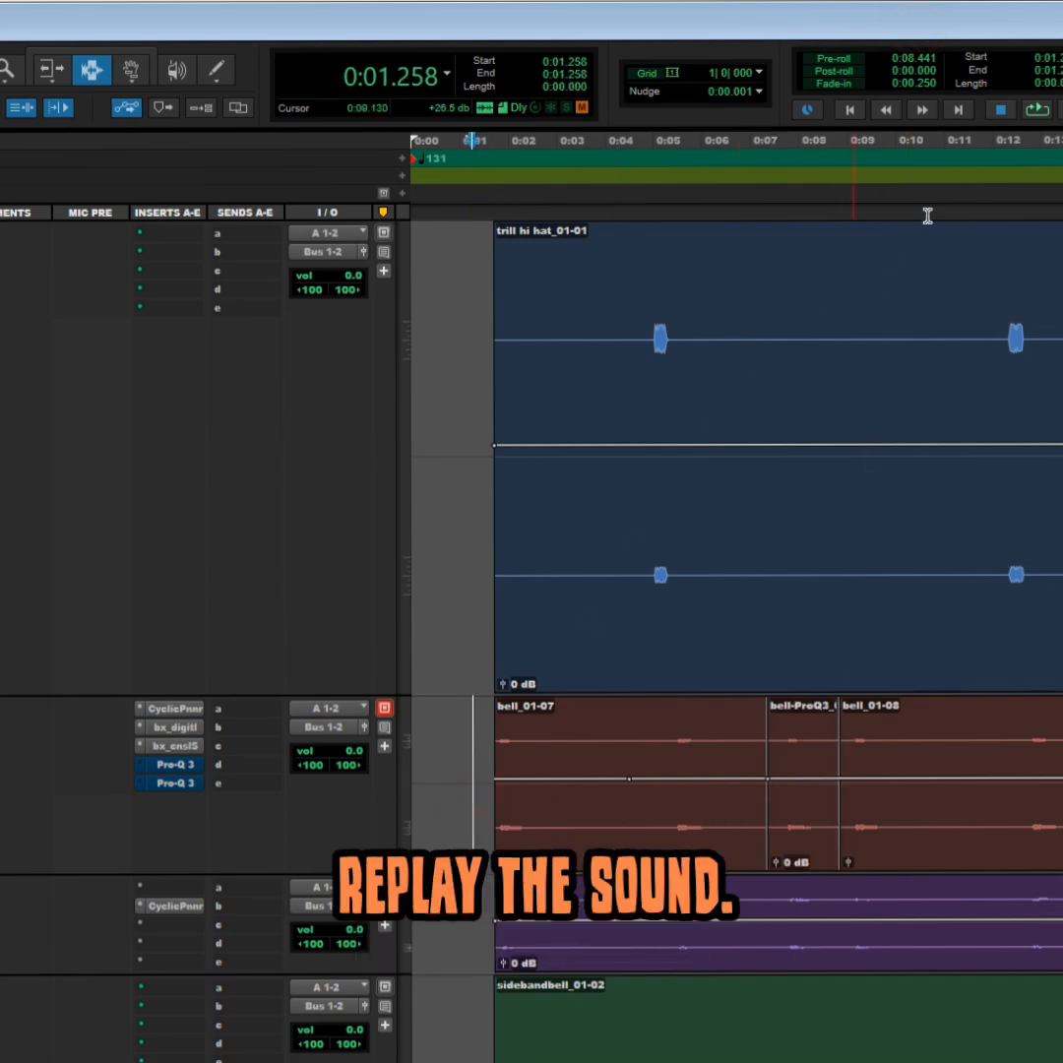
pyautogui.click(1037, 111)
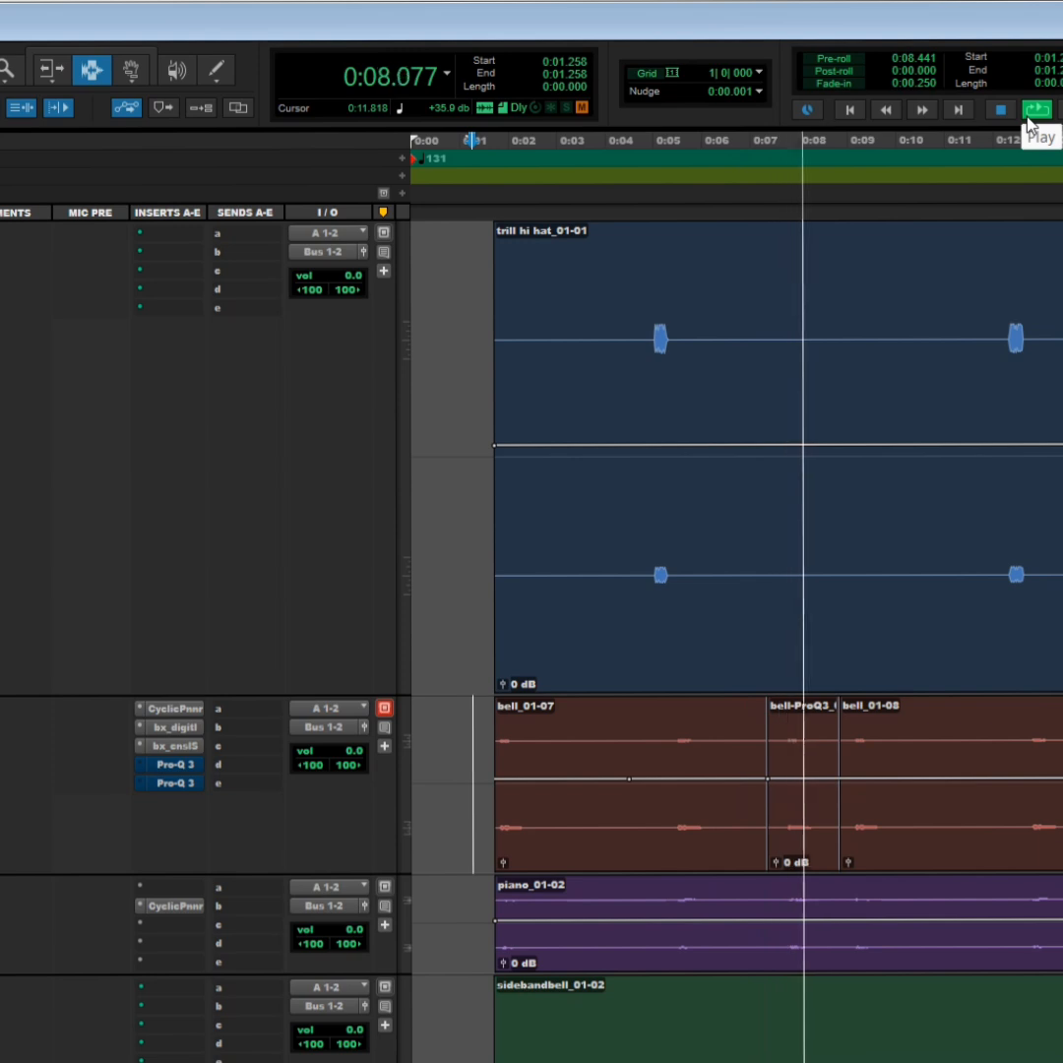
pyautogui.click(1010, 114)
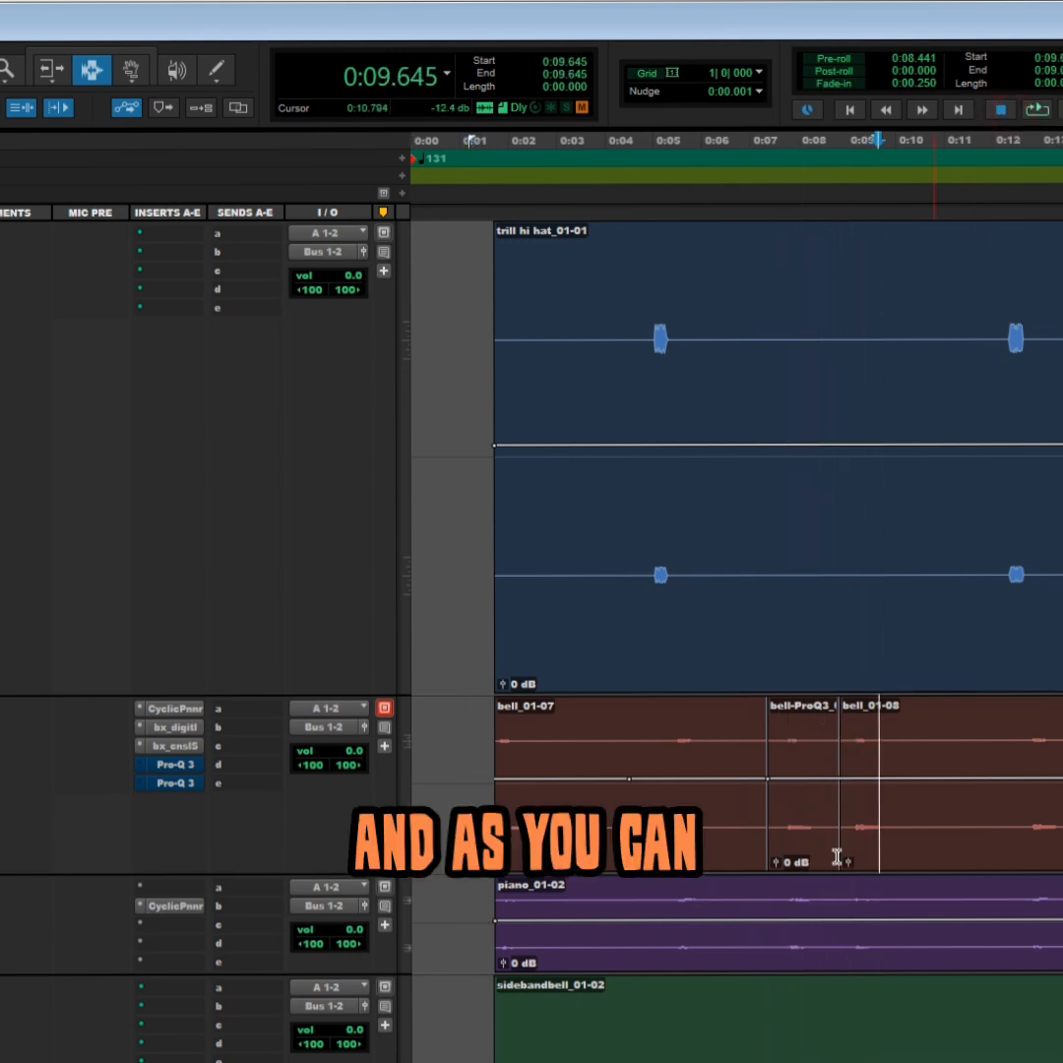
pyautogui.doubleClick(775, 761)
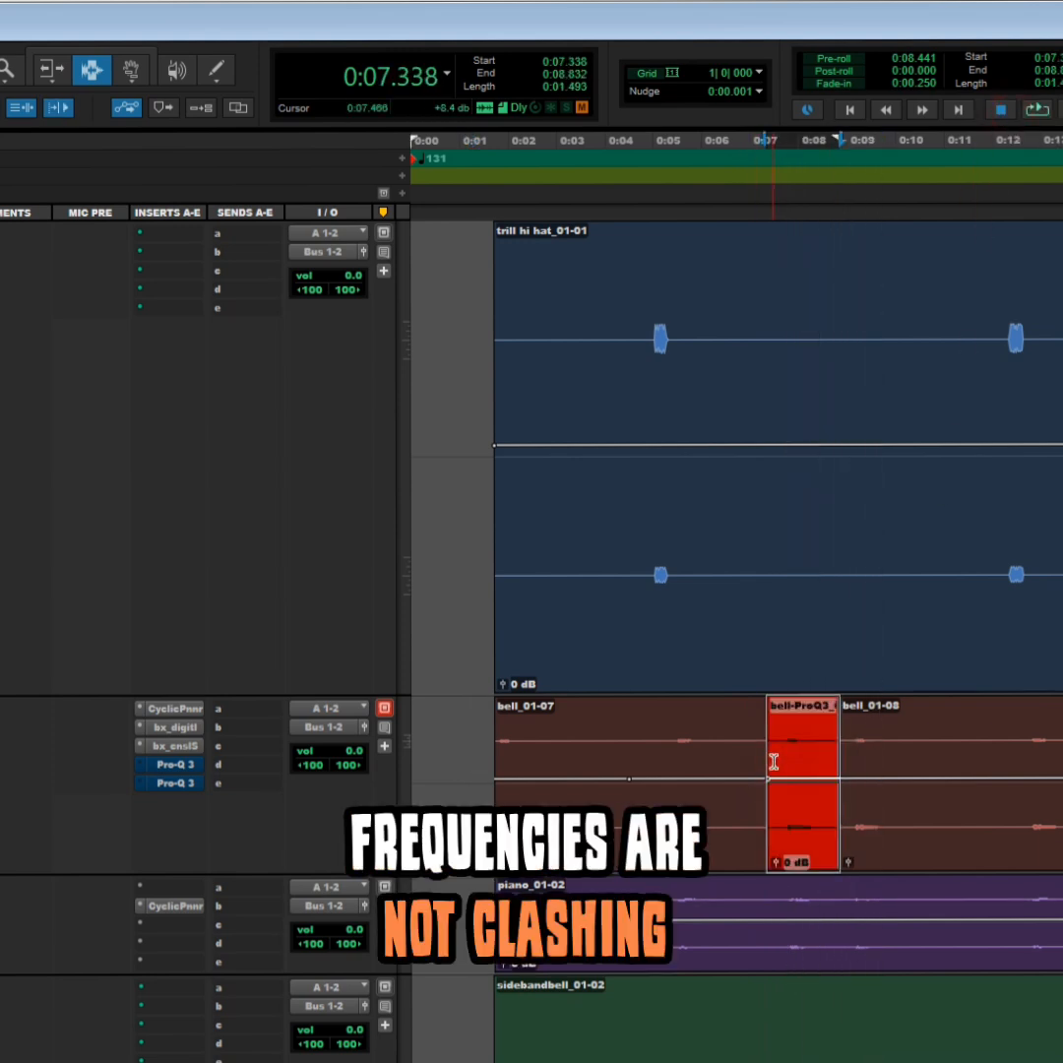
pyautogui.click(1039, 110)
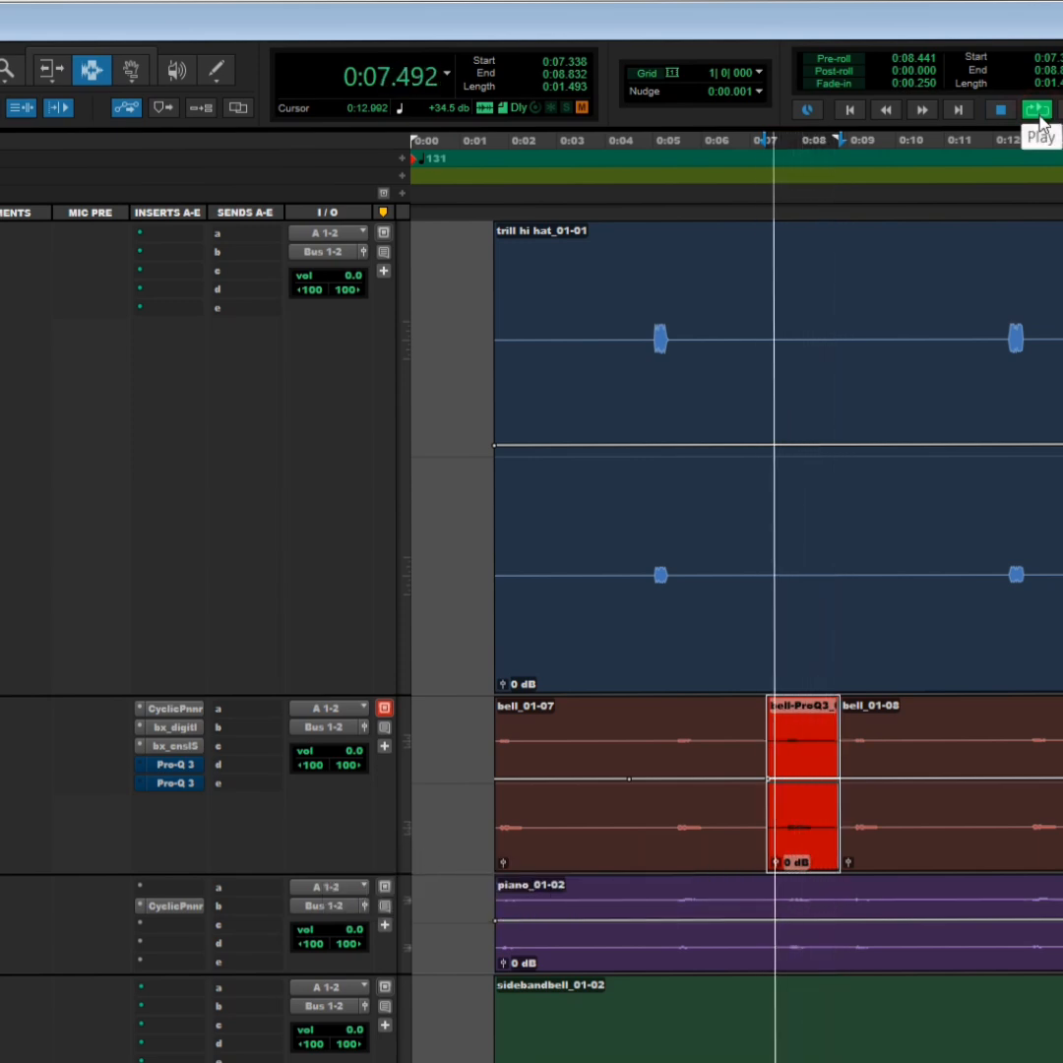
pyautogui.click(1002, 116)
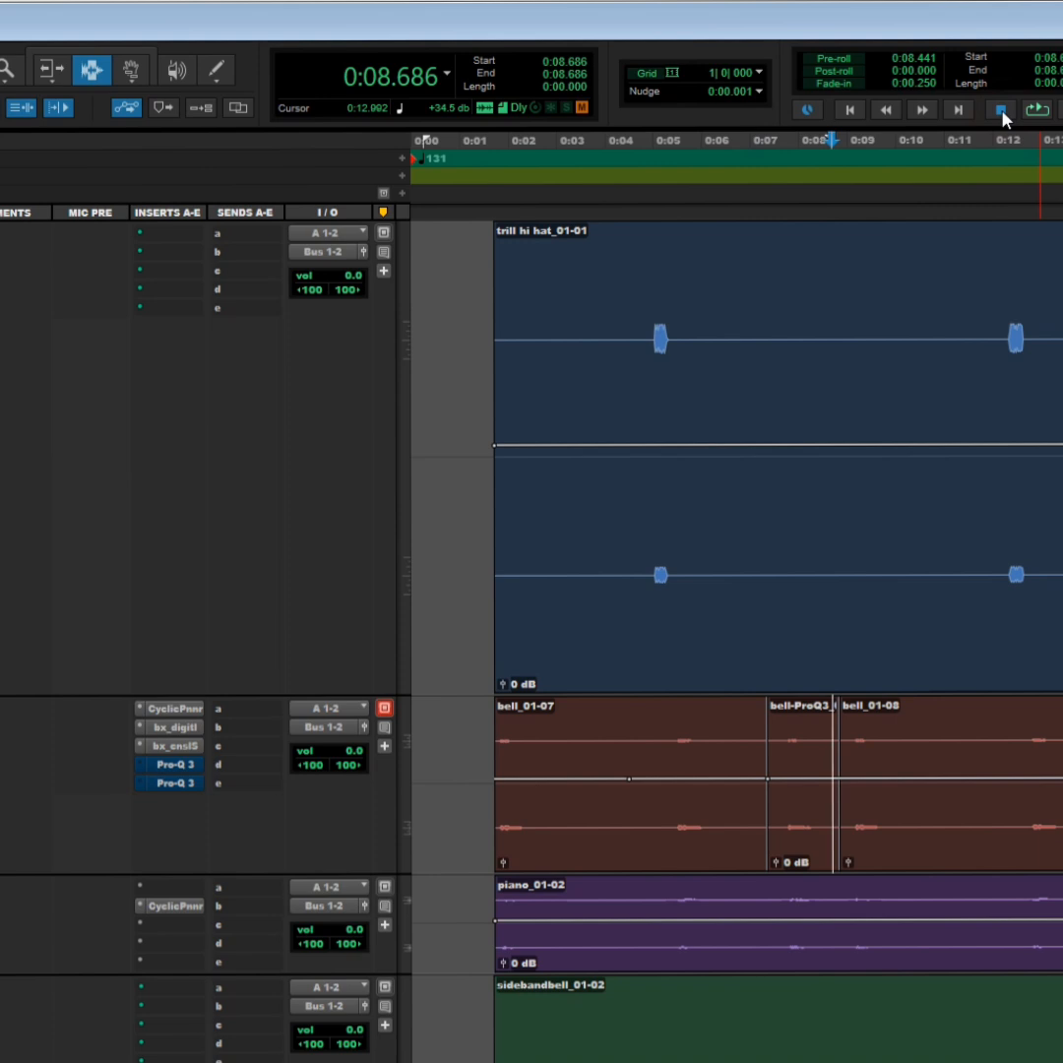